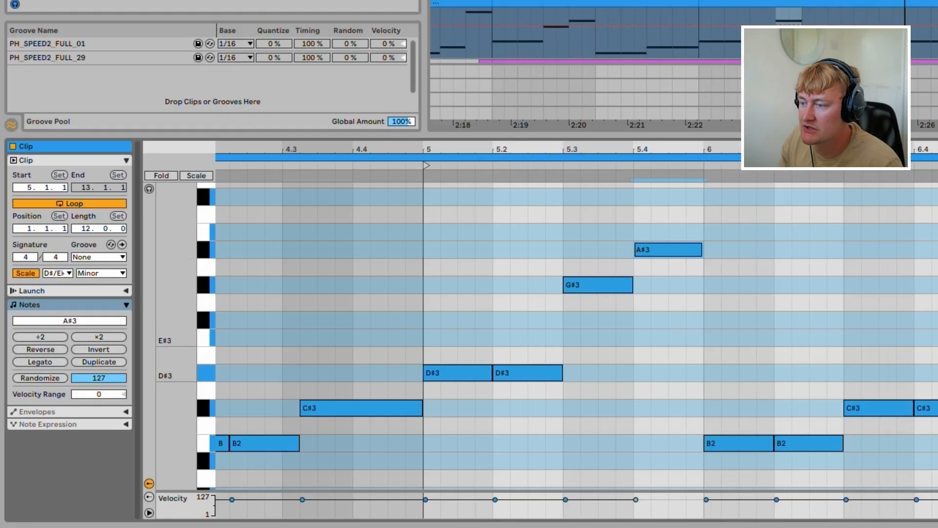
# Play back the bass clips and examine their note patterns in the piano roll around bar 5.
pyautogui.press('space')
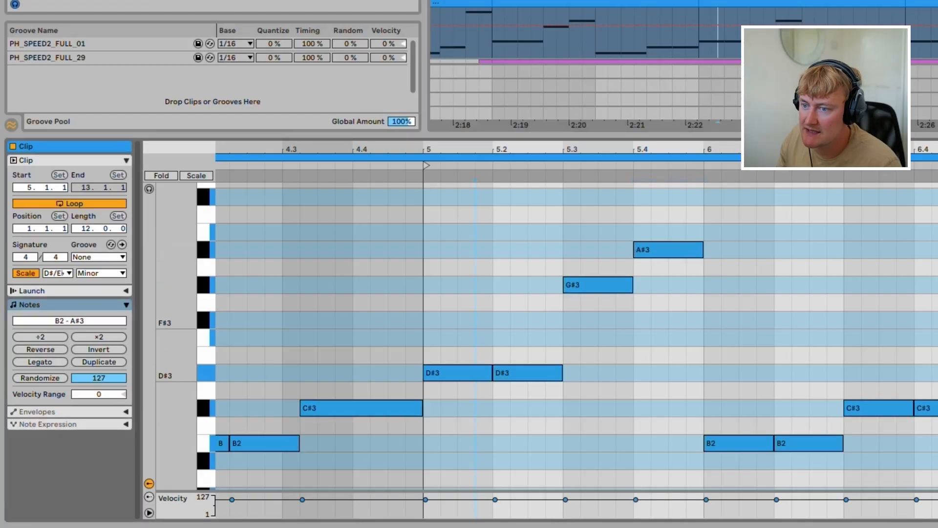
pyautogui.press('space')
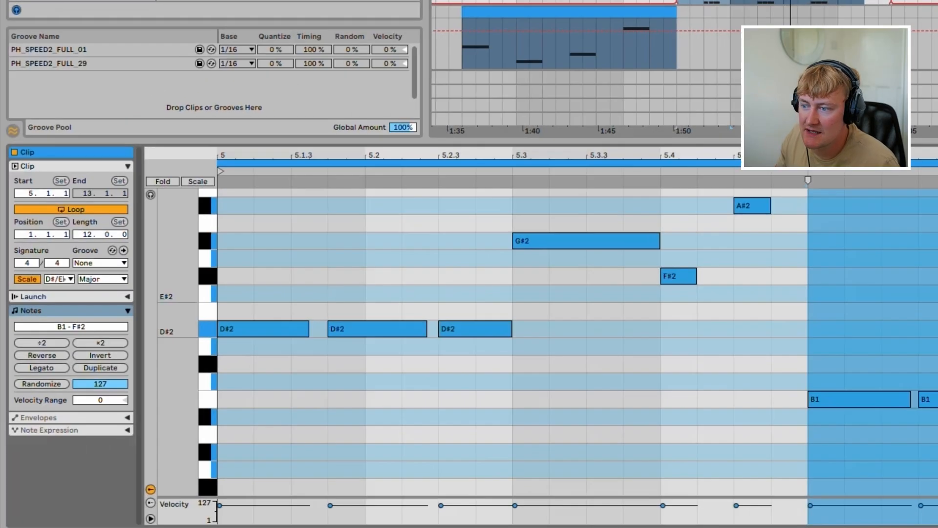
pyautogui.click(476, 279)
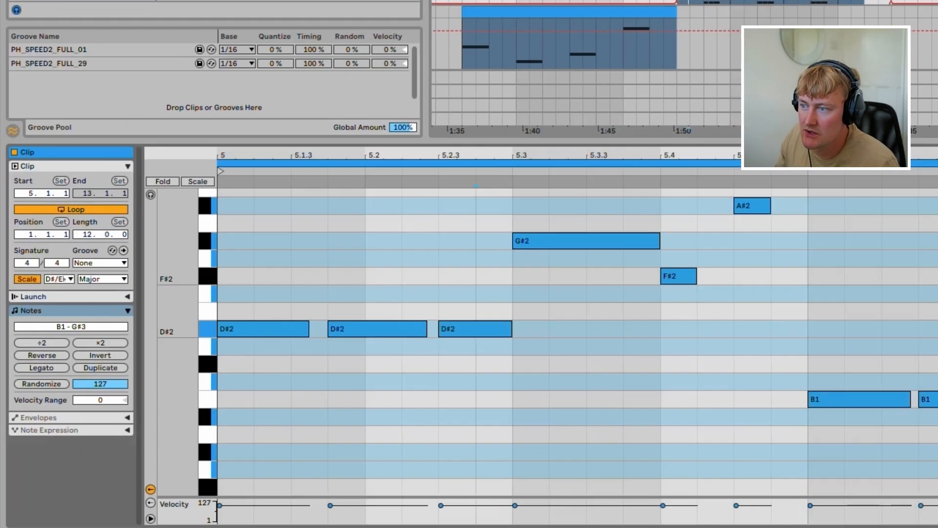
pyautogui.scroll(-4, 466, 313)
pyautogui.scroll(2, 466, 313)
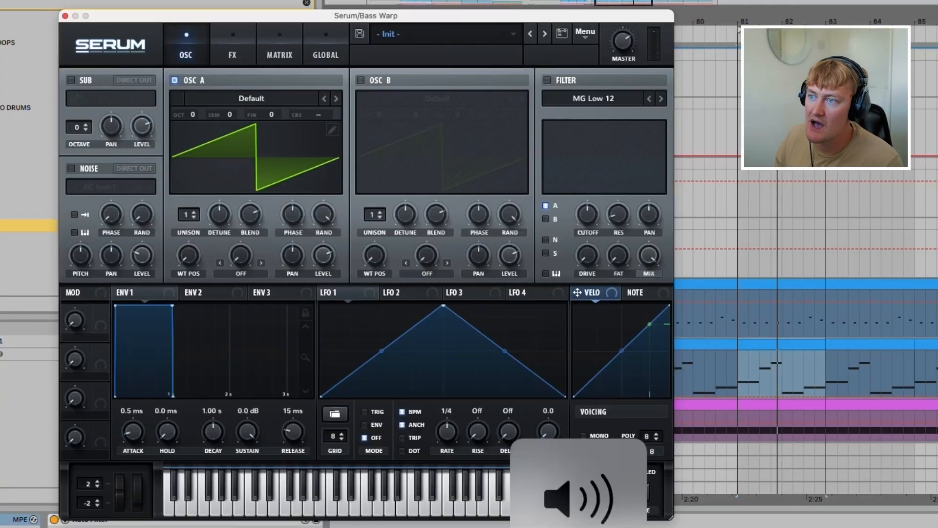
# In Serum, initialize the preset and set oscillator A to the square wave of the Analog Basic Shapes wavetable at octave -2.
pyautogui.click(581, 33)
pyautogui.click(607, 119)
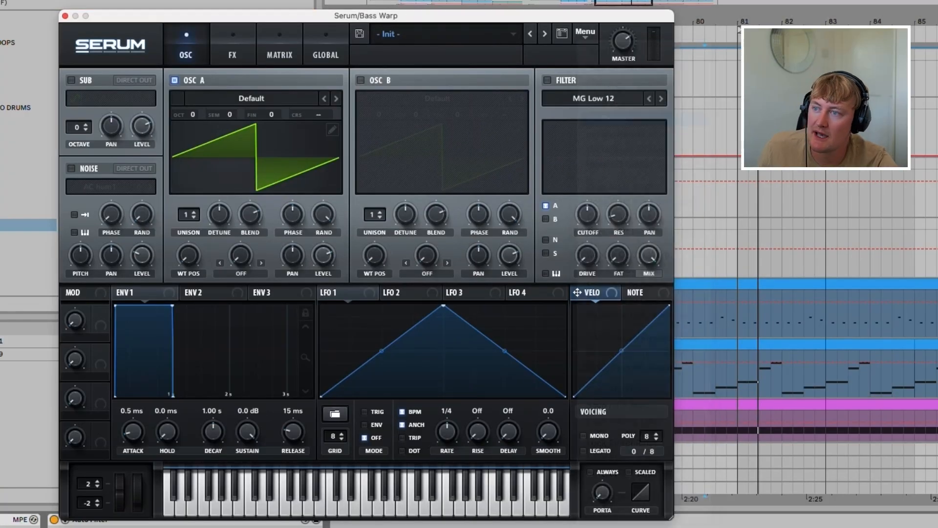
pyautogui.click(251, 99)
pyautogui.moveTo(271, 116)
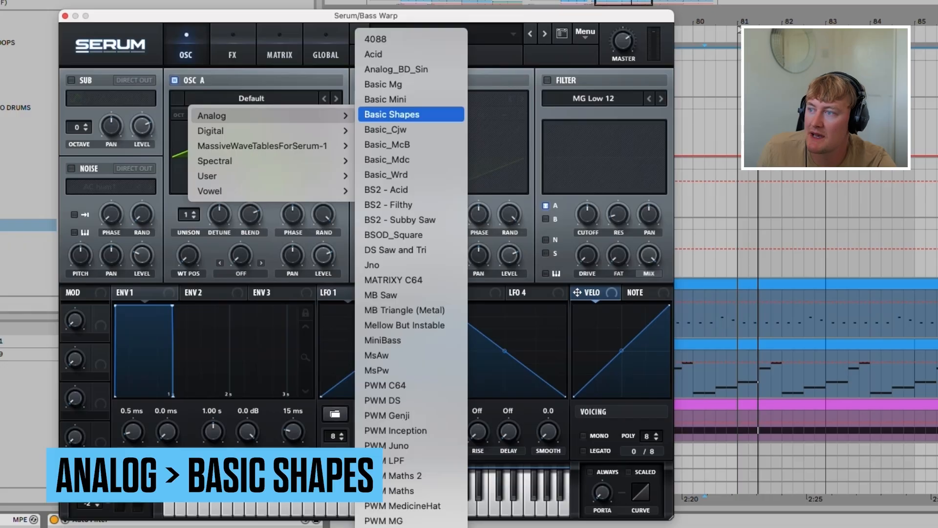
pyautogui.click(391, 114)
pyautogui.moveTo(188, 255); pyautogui.dragTo(189, 239)
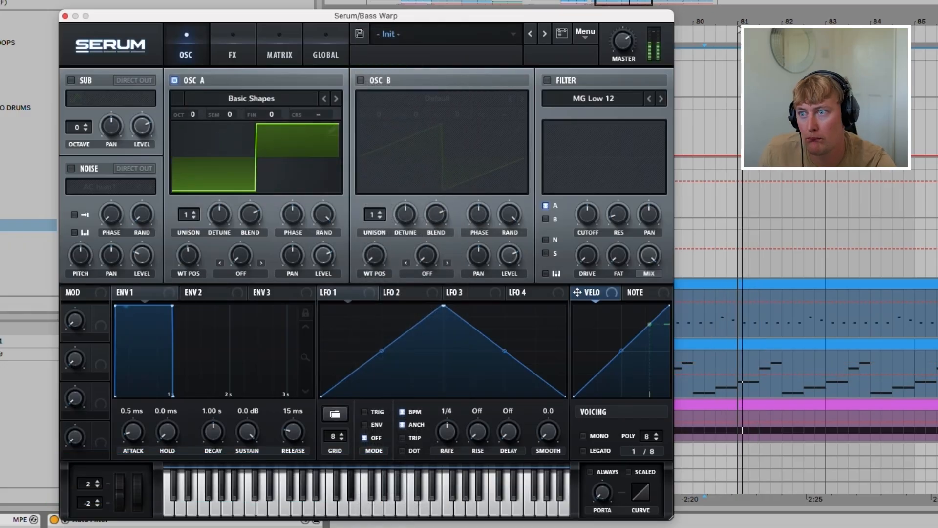
pyautogui.moveTo(193, 114); pyautogui.dragTo(192, 122)
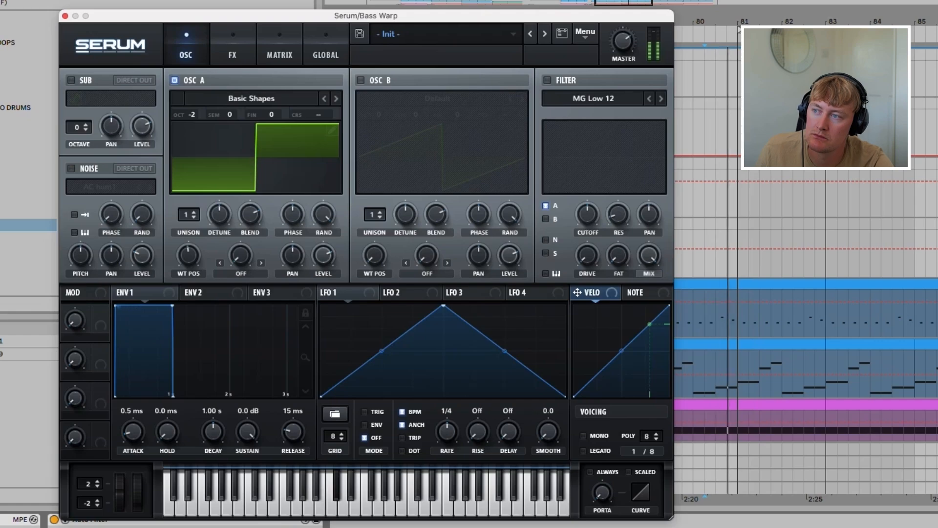
# Enable the filter on oscillator A as MG Low 24 with 20% resonance.
pyautogui.click(548, 80)
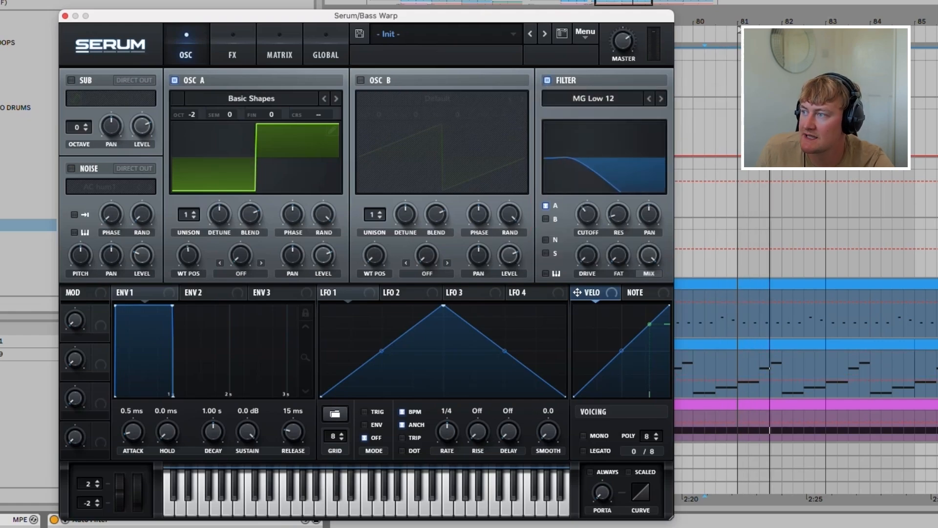
pyautogui.click(661, 98)
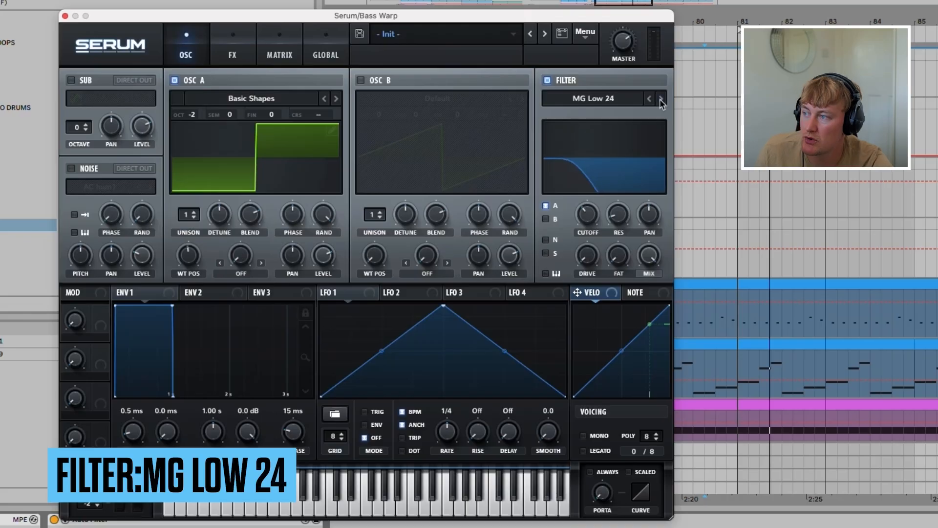
pyautogui.moveTo(619, 214); pyautogui.dragTo(619, 201)
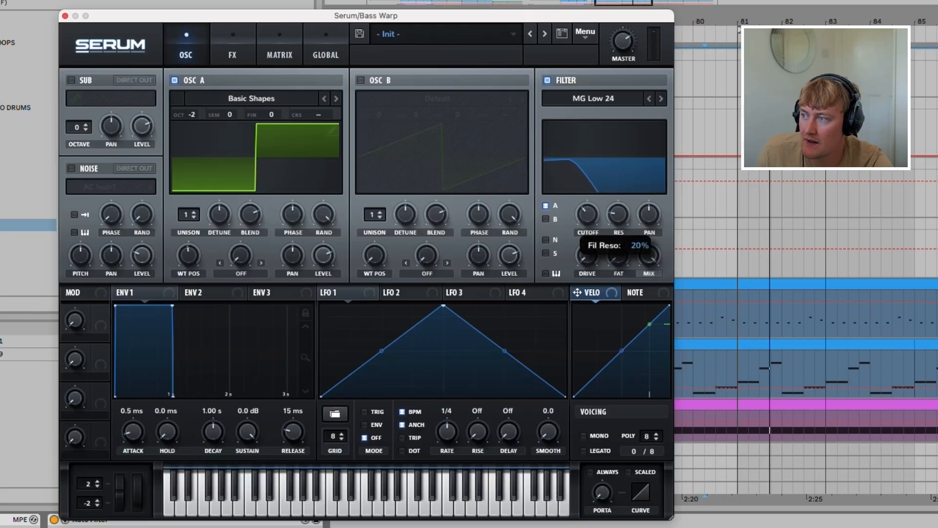
# Put LFO 1 in envelope mode and shape it with a mid-cycle peak and a strongly outward-curved rise.
pyautogui.moveTo(443, 306); pyautogui.dragTo(321, 305)
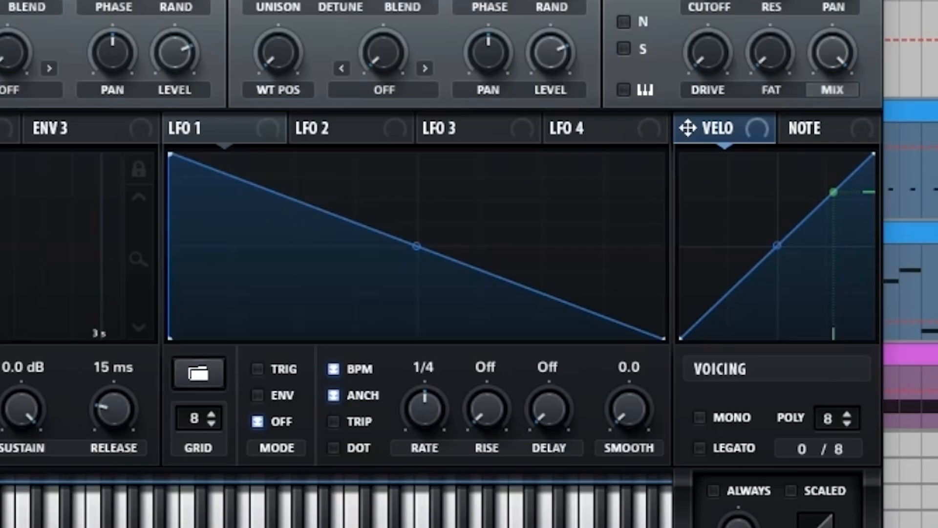
pyautogui.click(258, 395)
pyautogui.moveTo(170, 155); pyautogui.dragTo(404, 154)
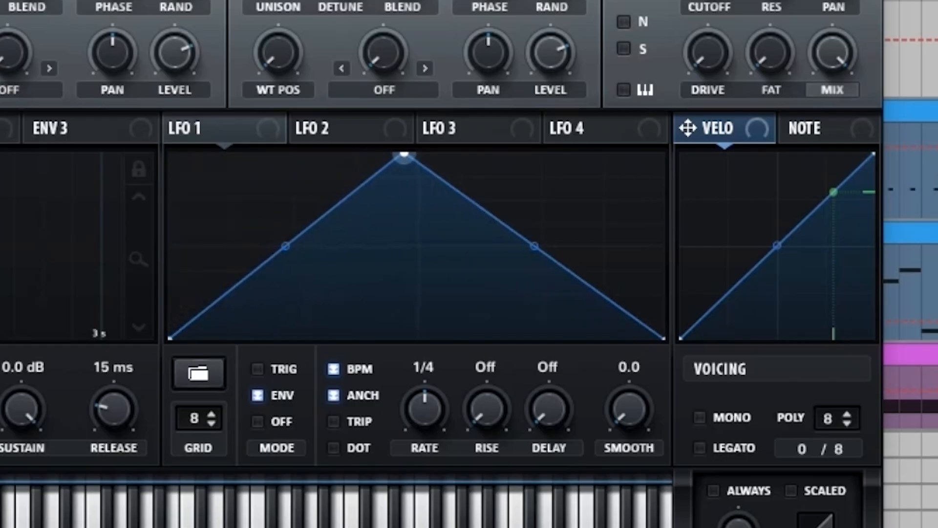
pyautogui.moveTo(286, 246); pyautogui.dragTo(286, 169)
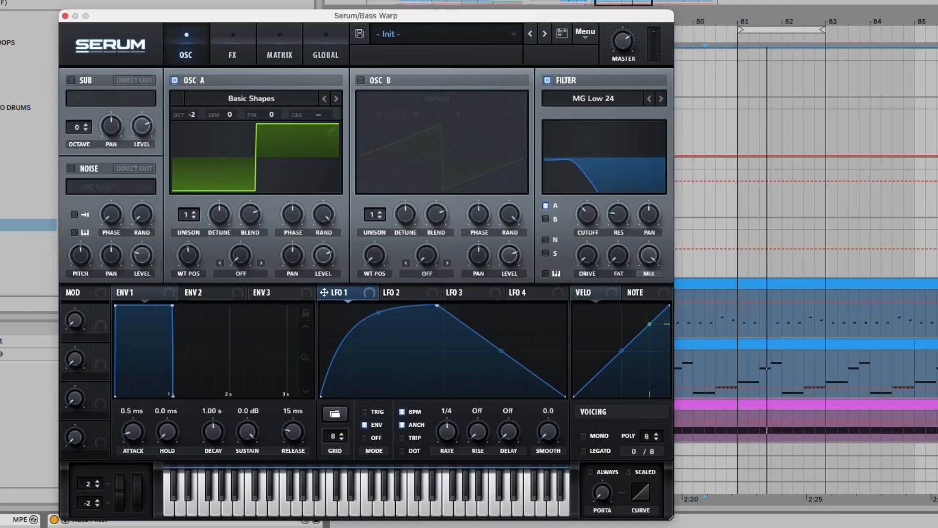
# Assign LFO 1 to the filter cutoff and slow the LFO rate to one bar while auditioning the bassline.
pyautogui.moveTo(583, 232); pyautogui.dragTo(587, 214)
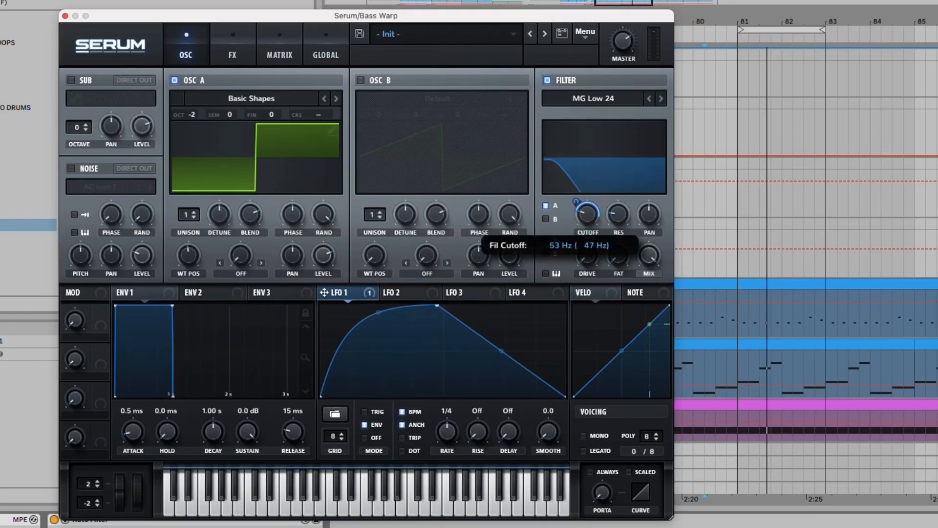
pyautogui.press('space')
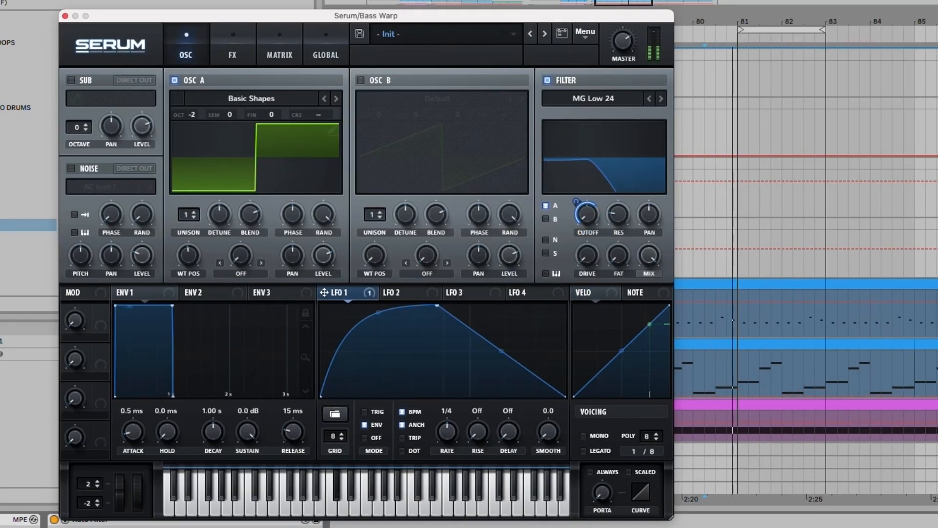
pyautogui.moveTo(446, 432); pyautogui.dragTo(448, 439)
pyautogui.press('space')
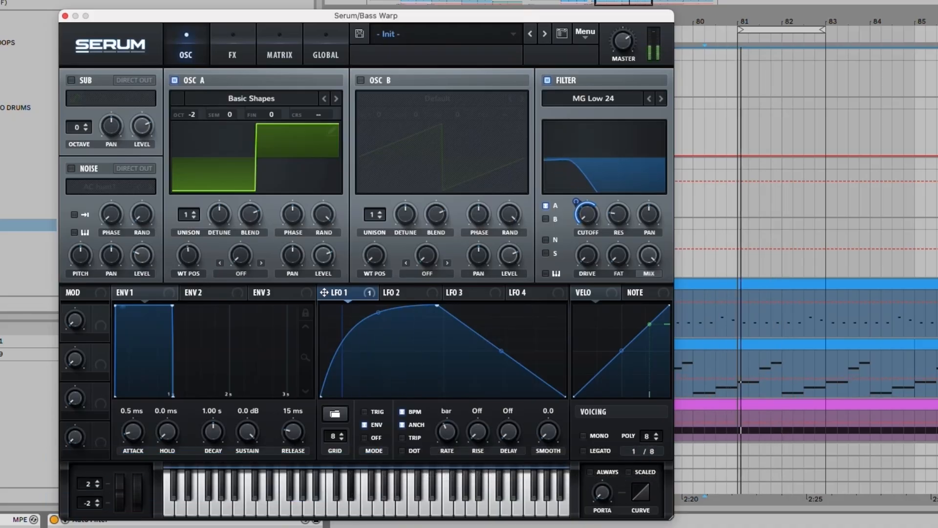
# Try LFO 1's peak later in the cycle at rate 1/2, and bring it back near the middle.
pyautogui.moveTo(437, 305); pyautogui.dragTo(493, 306)
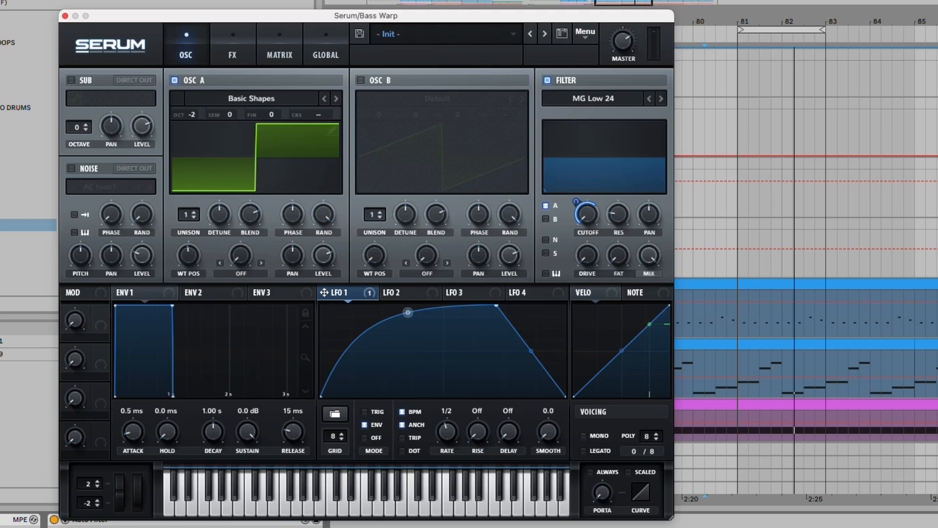
pyautogui.press('space')
pyautogui.moveTo(496, 306); pyautogui.dragTo(441, 305)
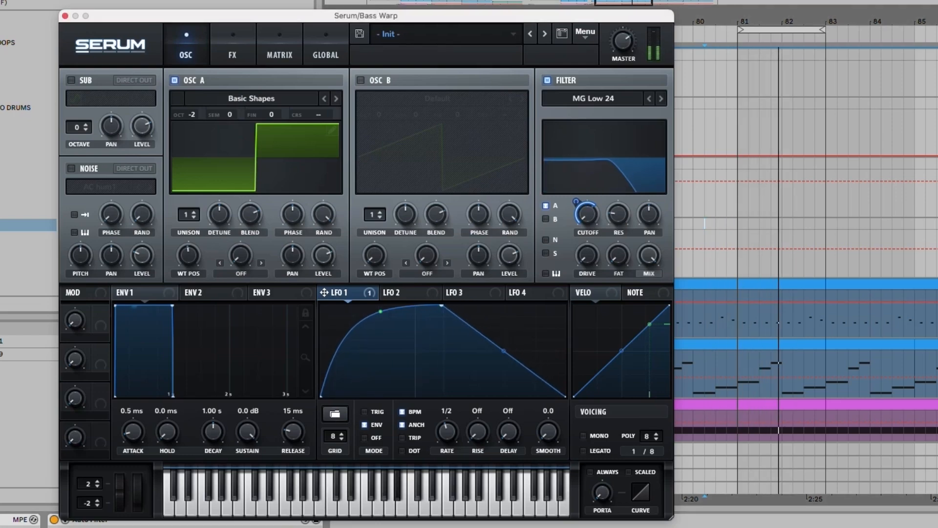
# Adjust LFO 1's modulation depth on the filter cutoff and set the filter drive to 20%.
pyautogui.moveTo(576, 202); pyautogui.dragTo(576, 195)
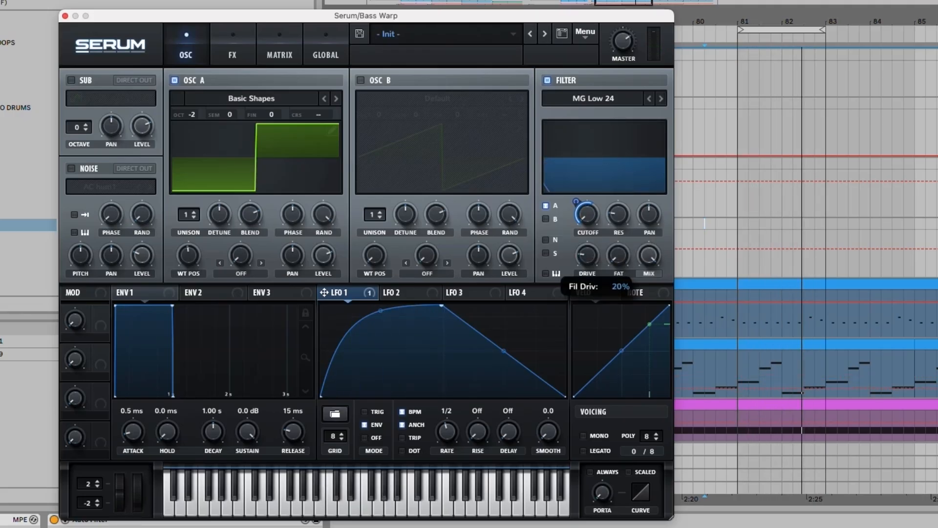
pyautogui.moveTo(591, 268)
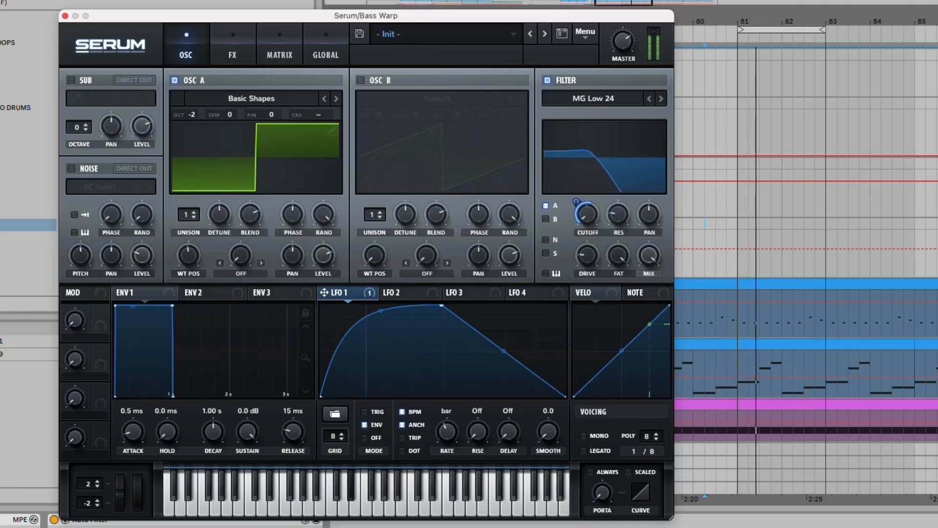
# Audition different LFO 1 shapes, ending with a gentle outward-curved rise that peaks near the cycle's end, at rate 1/2.
pyautogui.moveTo(442, 305); pyautogui.dragTo(402, 306)
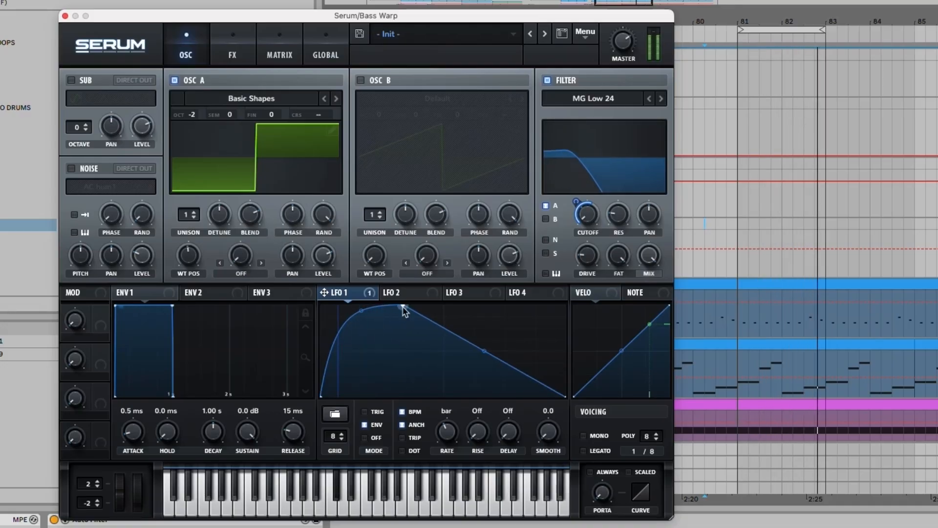
pyautogui.moveTo(403, 305); pyautogui.dragTo(381, 360)
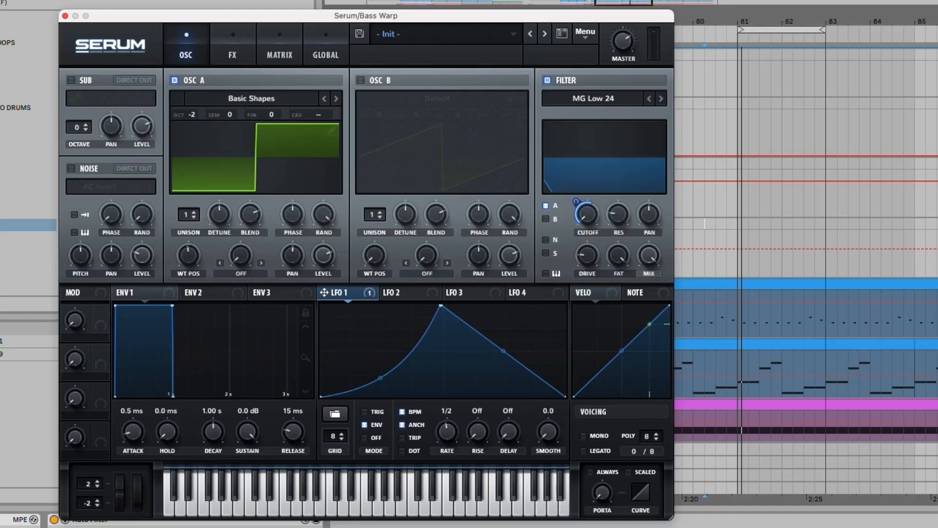
pyautogui.moveTo(380, 378); pyautogui.dragTo(381, 338)
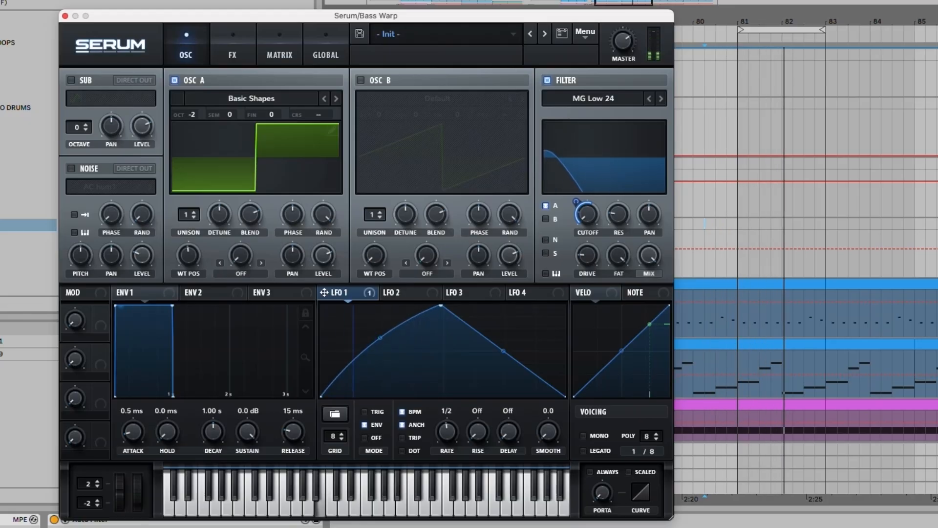
pyautogui.moveTo(504, 350); pyautogui.dragTo(503, 307)
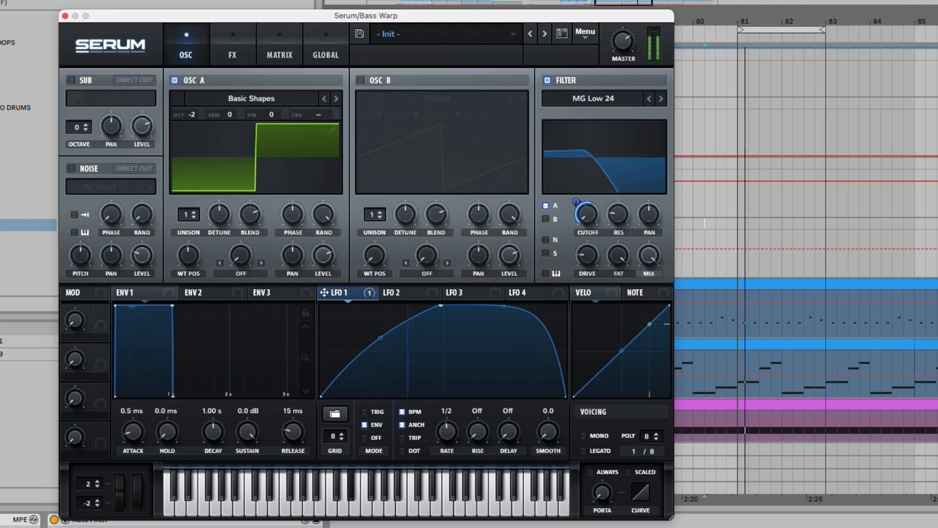
pyautogui.moveTo(440, 306); pyautogui.dragTo(556, 305)
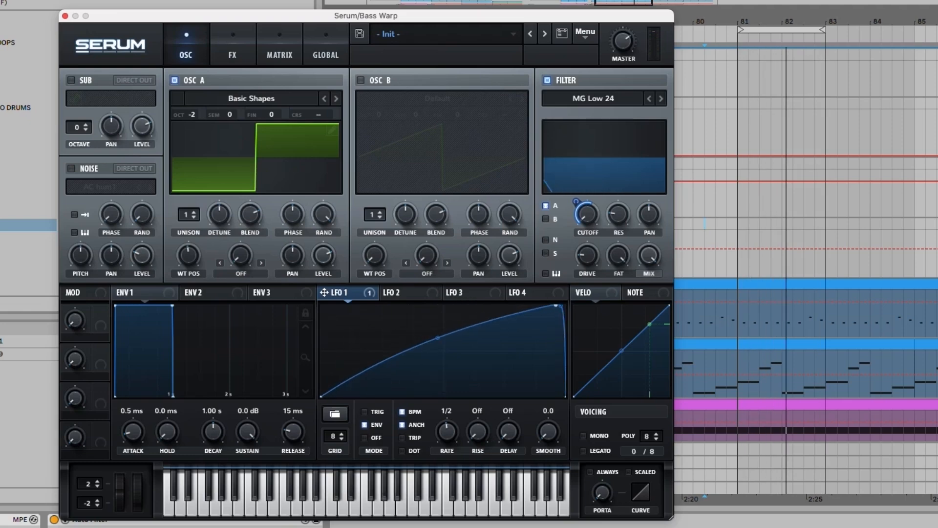
# Add a zero-level point to LFO 1 about a quarter into the cycle to delay the rise, and soften the rise's curve.
pyautogui.doubleClick(388, 360)
pyautogui.moveTo(388, 360); pyautogui.dragTo(389, 396)
pyautogui.moveTo(471, 395); pyautogui.dragTo(443, 343)
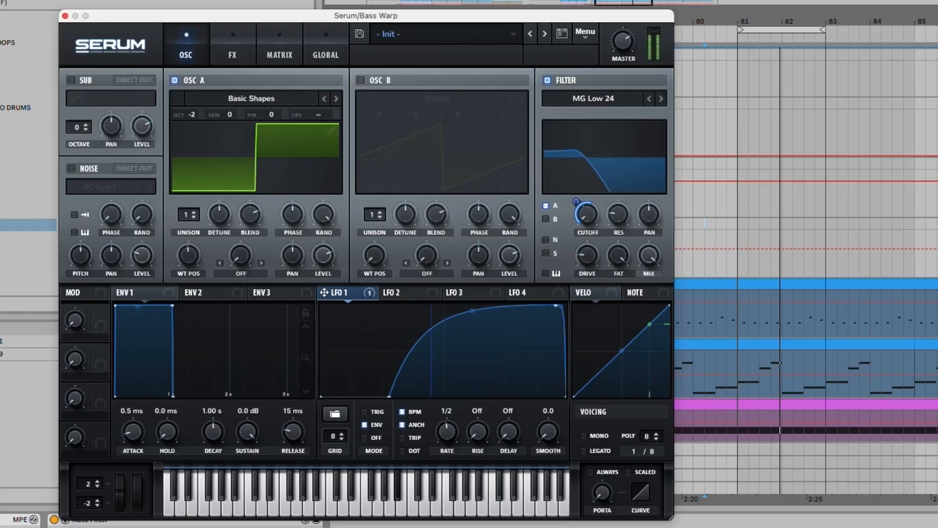
pyautogui.moveTo(389, 394); pyautogui.dragTo(380, 395)
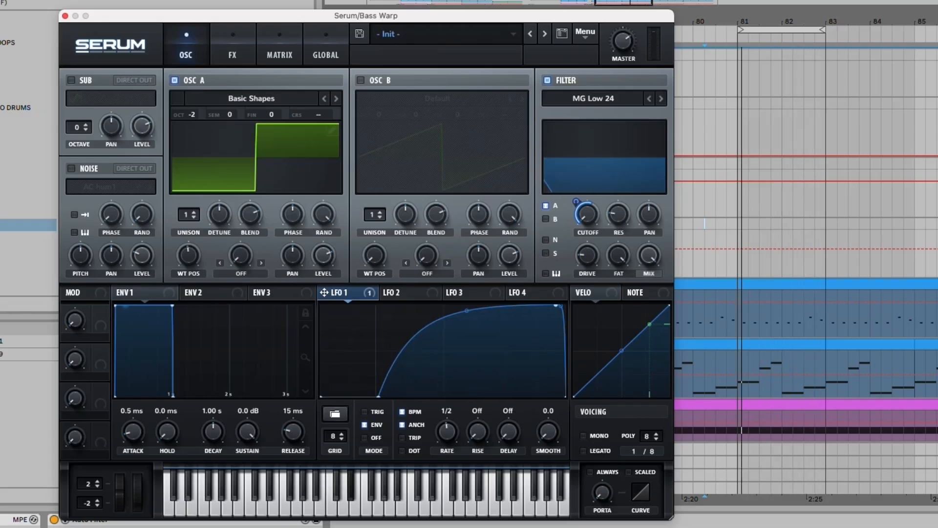
pyautogui.moveTo(467, 310)
pyautogui.mouseDown()
pyautogui.moveTo(467, 367)
pyautogui.moveTo(463, 328)
pyautogui.mouseUp()
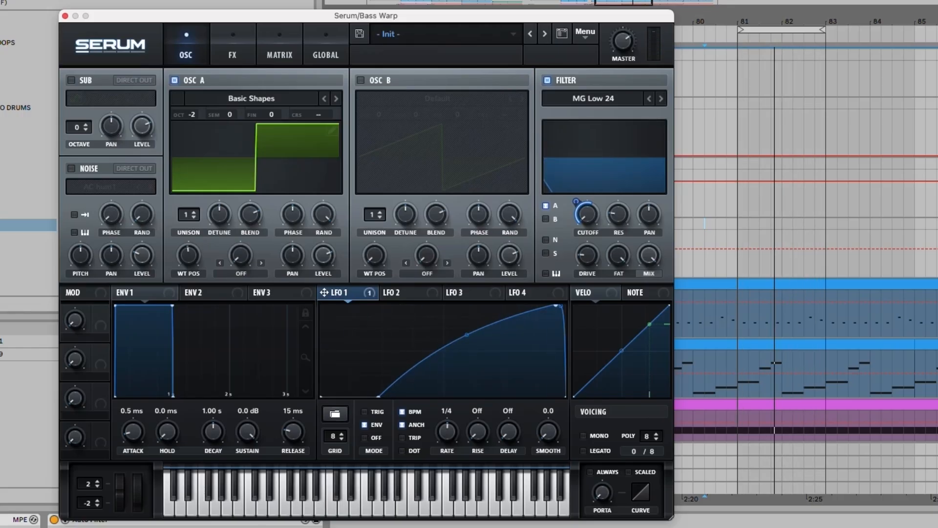
# Turn LFO 1 into an outward-curved ramp rising from the cycle's start to its very end, at rate 1/4.
pyautogui.moveTo(379, 396); pyautogui.dragTo(321, 397)
pyautogui.moveTo(556, 306); pyautogui.dragTo(565, 305)
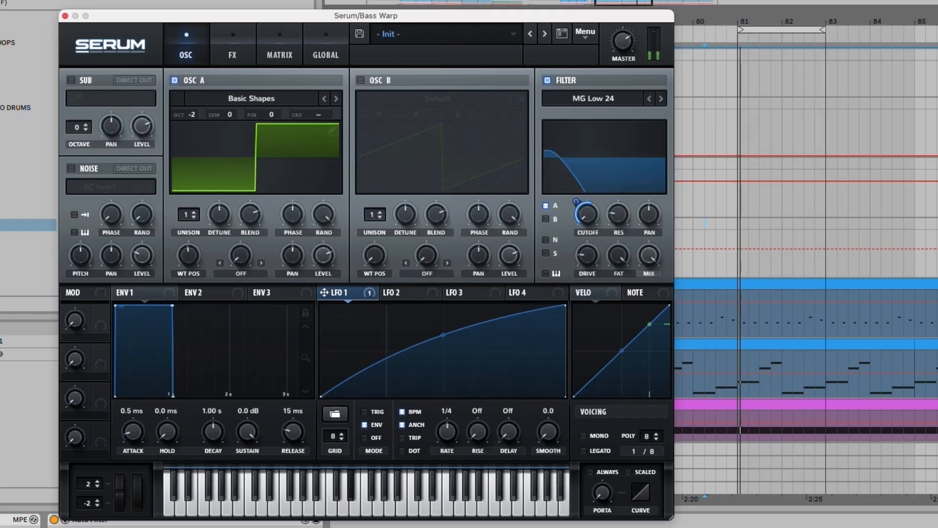
pyautogui.moveTo(442, 334); pyautogui.dragTo(442, 322)
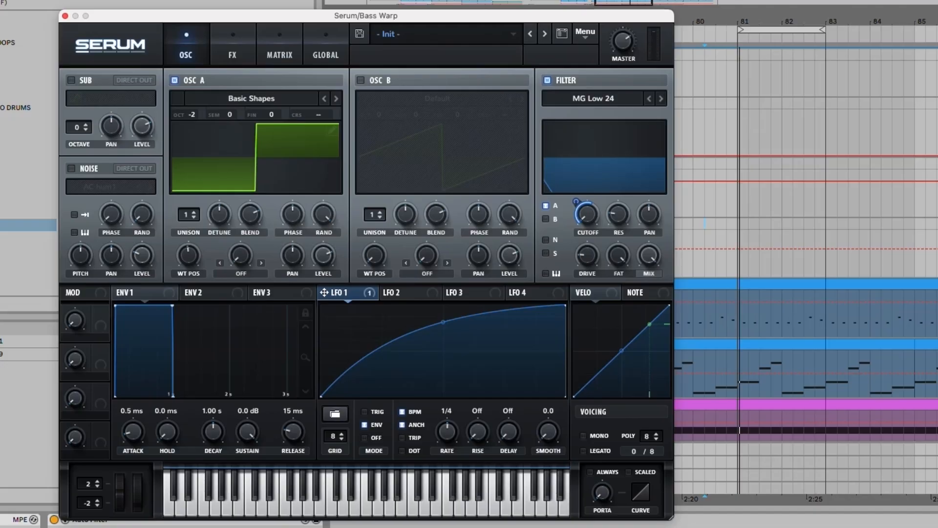
# Assign LFO 1 to the filter resonance with a depth around 55, and fine-tune that depth.
pyautogui.moveTo(617, 226); pyautogui.dragTo(607, 192)
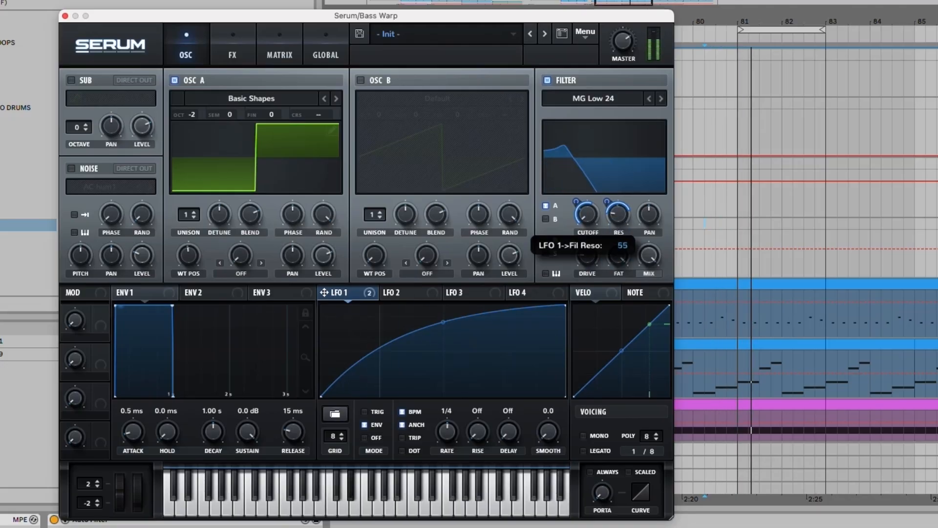
pyautogui.moveTo(607, 201); pyautogui.dragTo(607, 209)
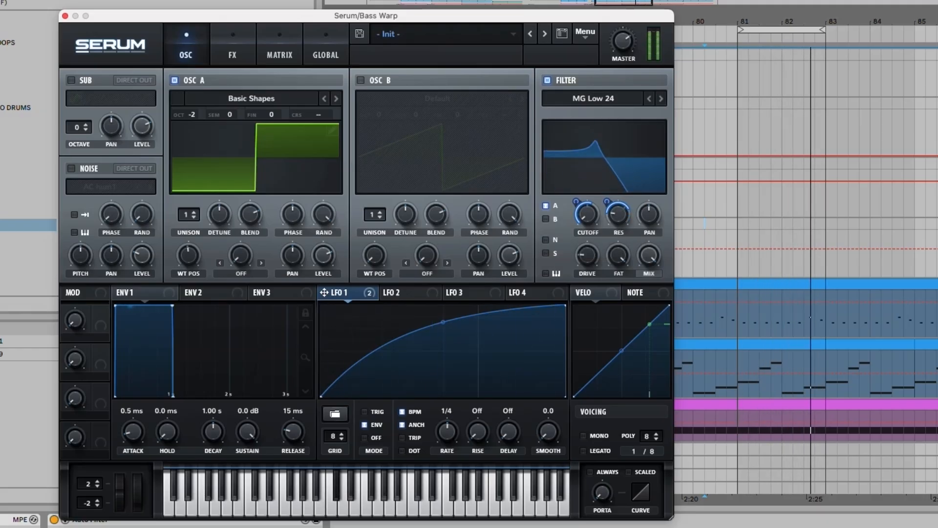
# Move LFO 1's peak back to mid-cycle and bend its fall steeply inward, auditioning at rate 1/2.
pyautogui.press('space')
pyautogui.moveTo(565, 305); pyautogui.dragTo(445, 306)
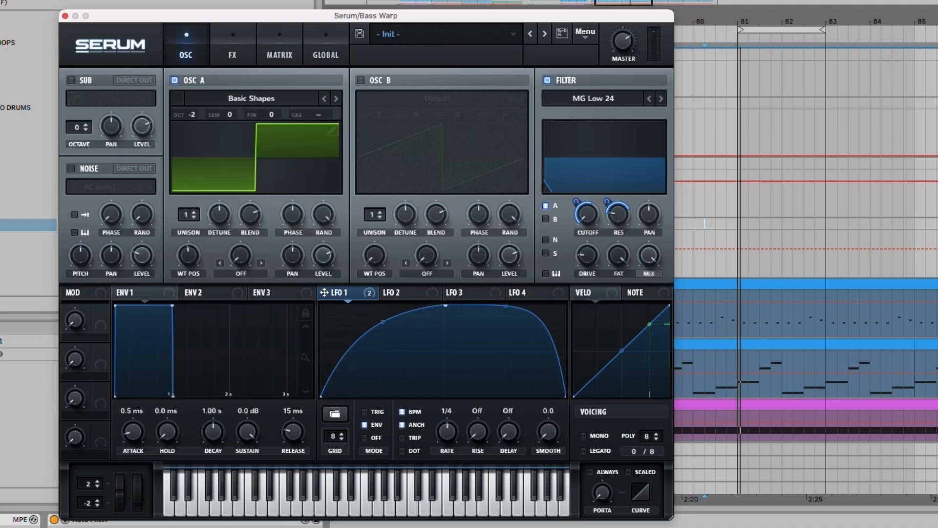
pyautogui.press('space')
pyautogui.moveTo(506, 306); pyautogui.dragTo(506, 391)
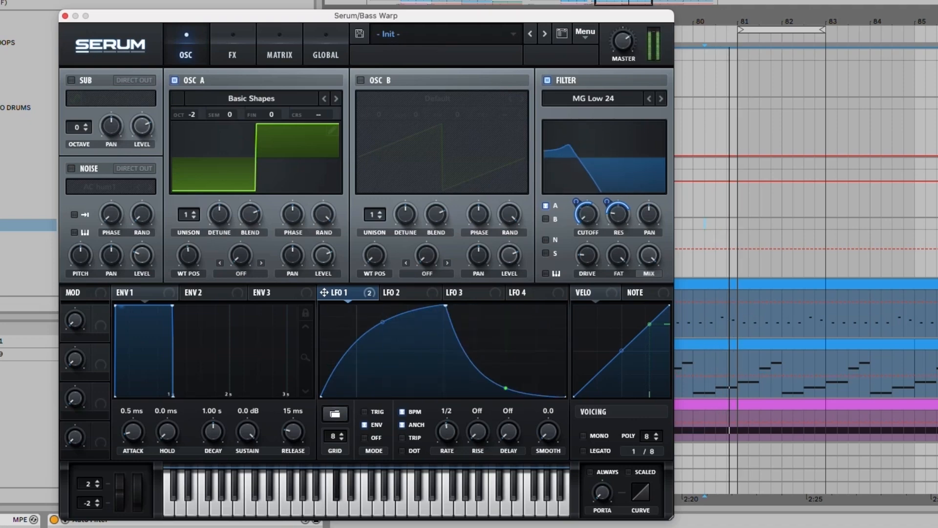
# Reshape LFO 1 to rise in an outward curve to a mid-cycle peak, stay high, and drop steeply at the very end.
pyautogui.moveTo(446, 306); pyautogui.dragTo(413, 305)
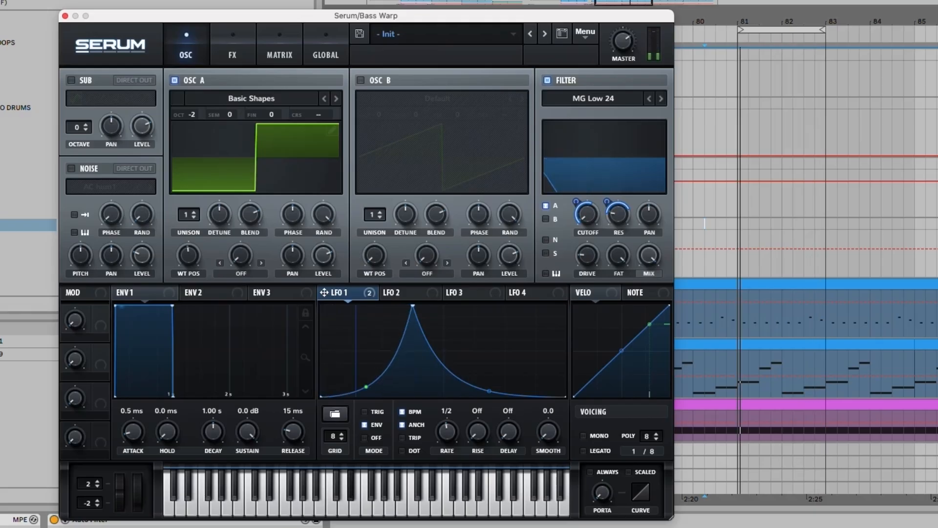
pyautogui.moveTo(489, 391); pyautogui.dragTo(489, 305)
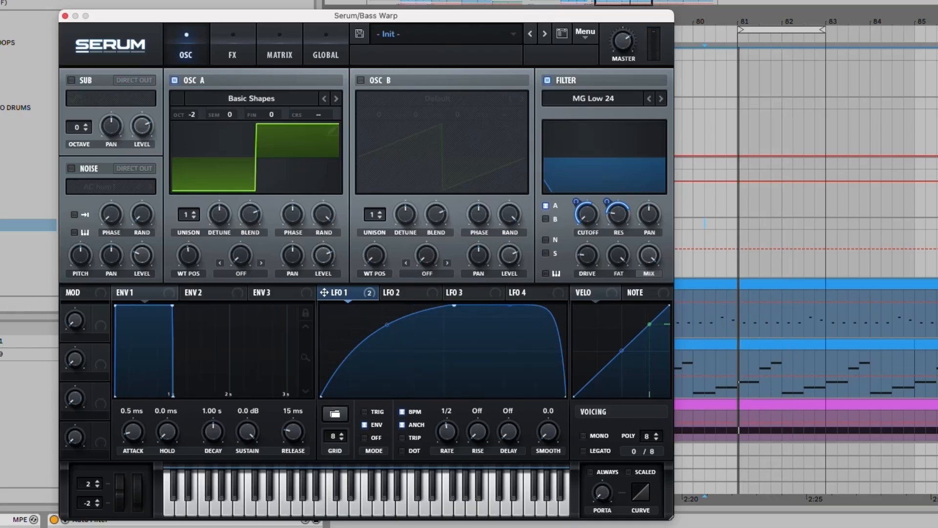
# Enable the sub oscillator at octave -2 with the rounded second waveform, and route B, N and S through the filter.
pyautogui.click(72, 80)
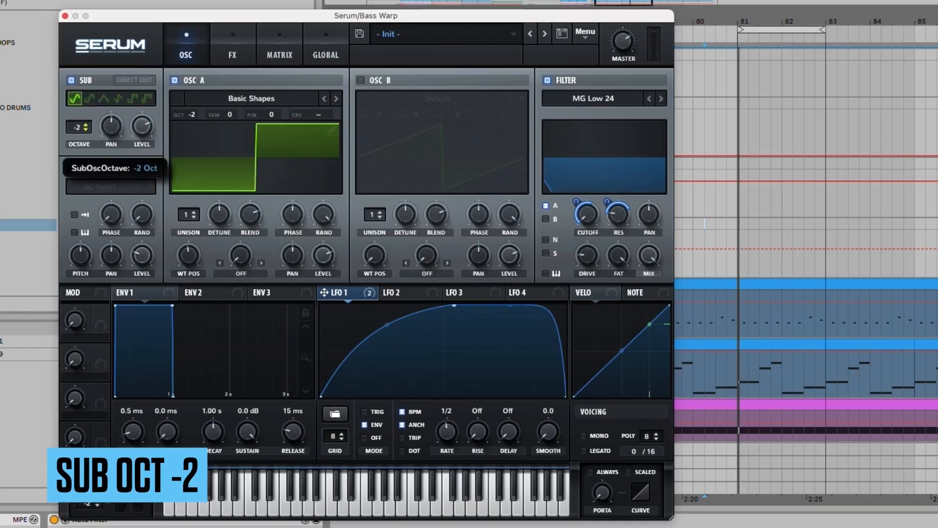
pyautogui.click(90, 98)
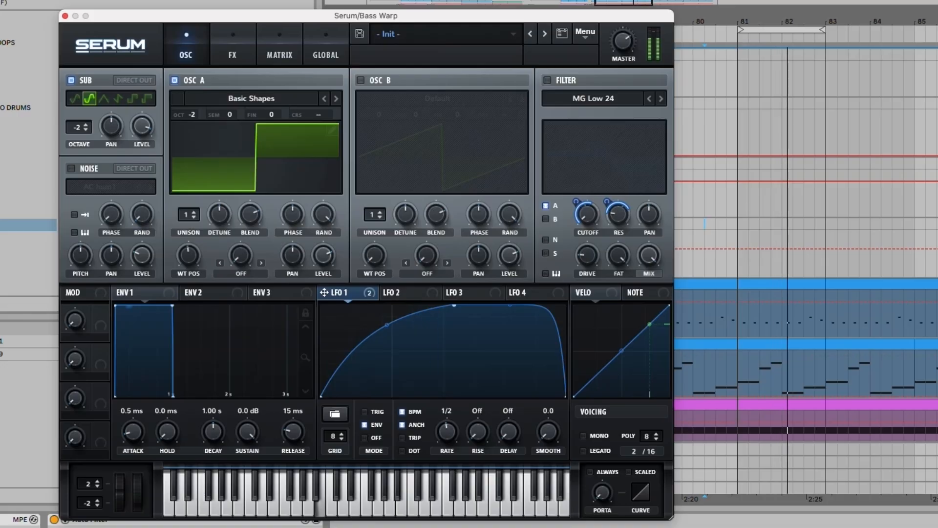
pyautogui.click(546, 219)
pyautogui.click(546, 253)
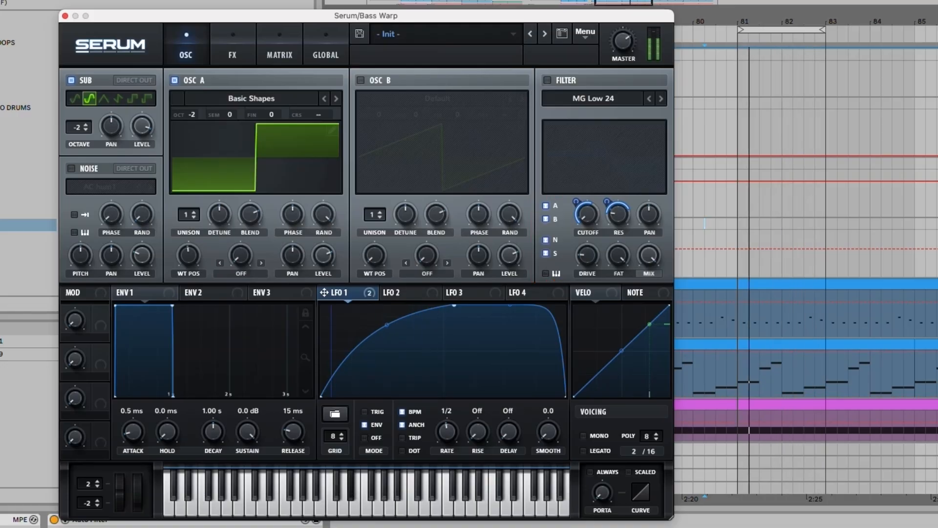
pyautogui.click(547, 80)
# Try the saw and the last pulse waveform on the sub oscillator.
pyautogui.click(117, 98)
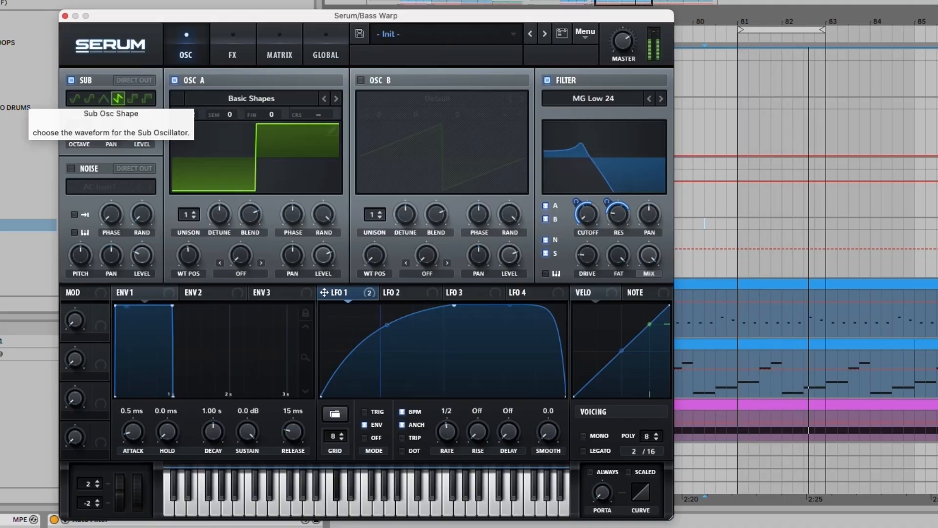
pyautogui.click(147, 98)
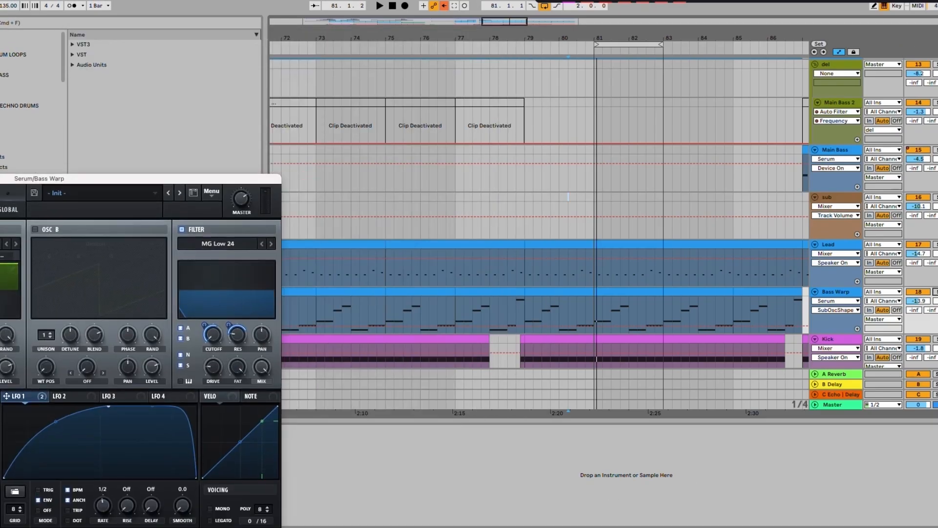
# Move Serum aside and show the Auto Filter frequency automation on the Bass Warp track around the section before bar 71.
pyautogui.click(394, 315)
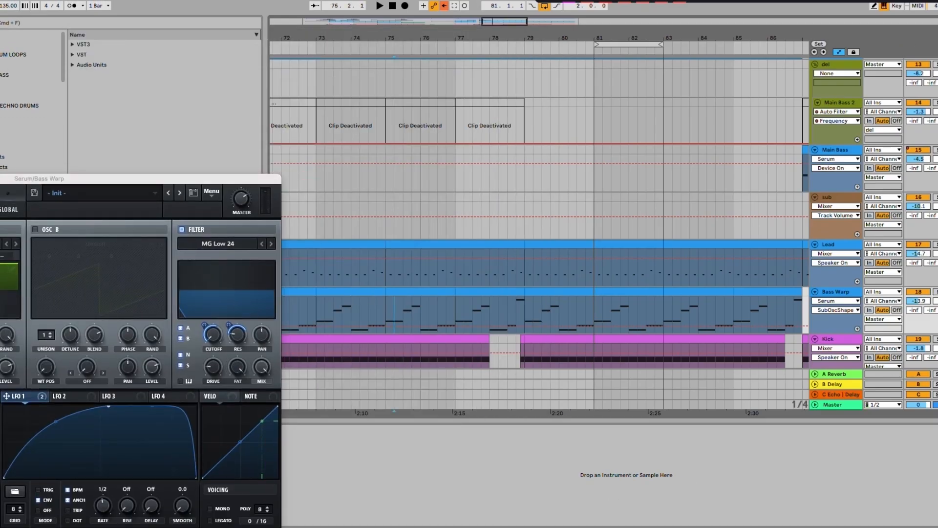
pyautogui.moveTo(171, 179); pyautogui.dragTo(584, 131)
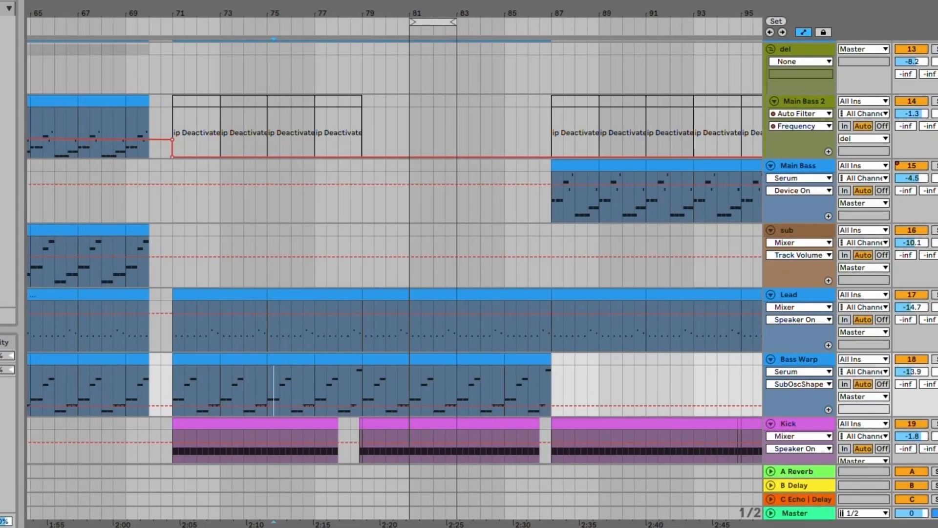
pyautogui.moveTo(274, 13); pyautogui.dragTo(526, 11)
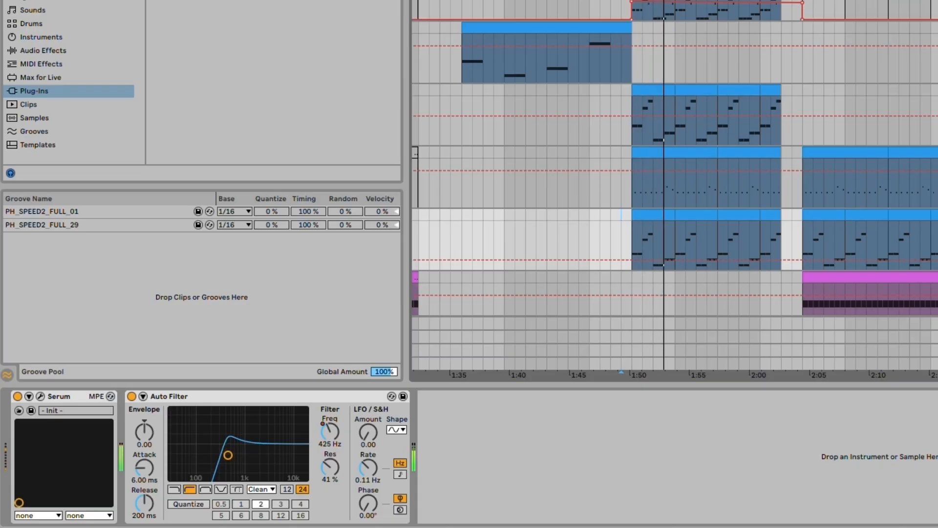
pyautogui.rightClick(331, 432)
pyautogui.click(371, 439)
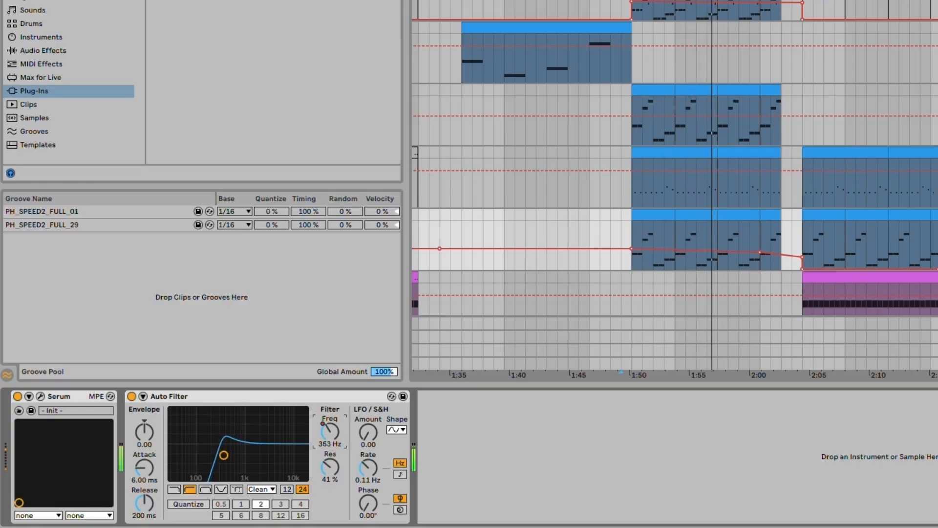
# Reduce LFO 1's modulation depth on Serum's filter resonance and set the voicing to mono.
pyautogui.click(40, 397)
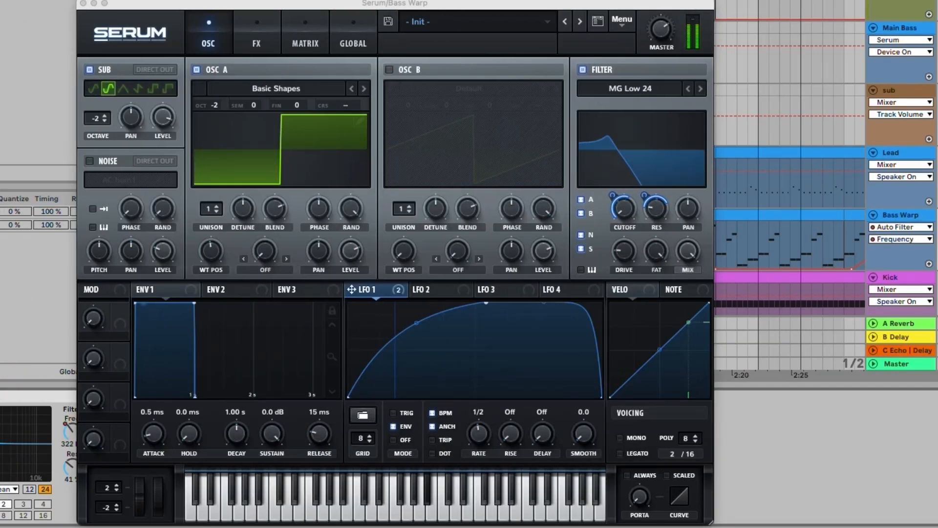
pyautogui.moveTo(644, 196); pyautogui.dragTo(644, 215)
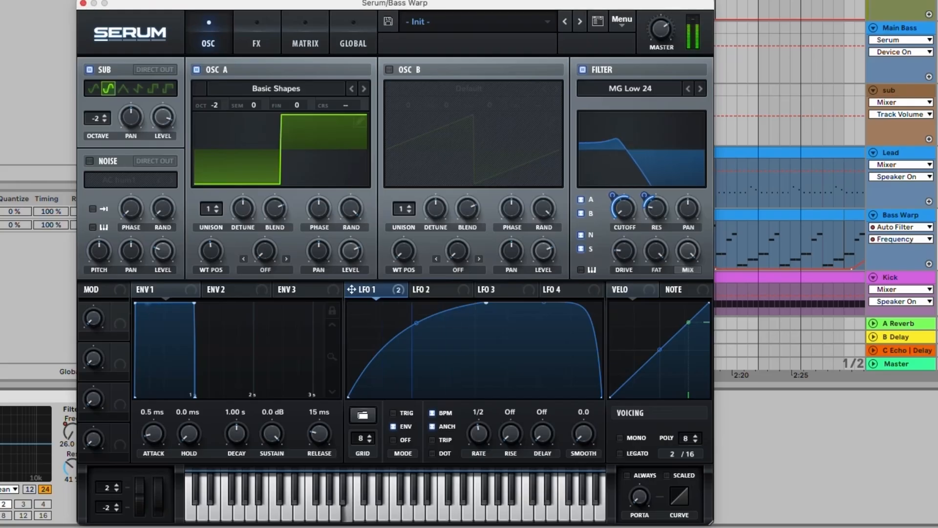
pyautogui.click(621, 438)
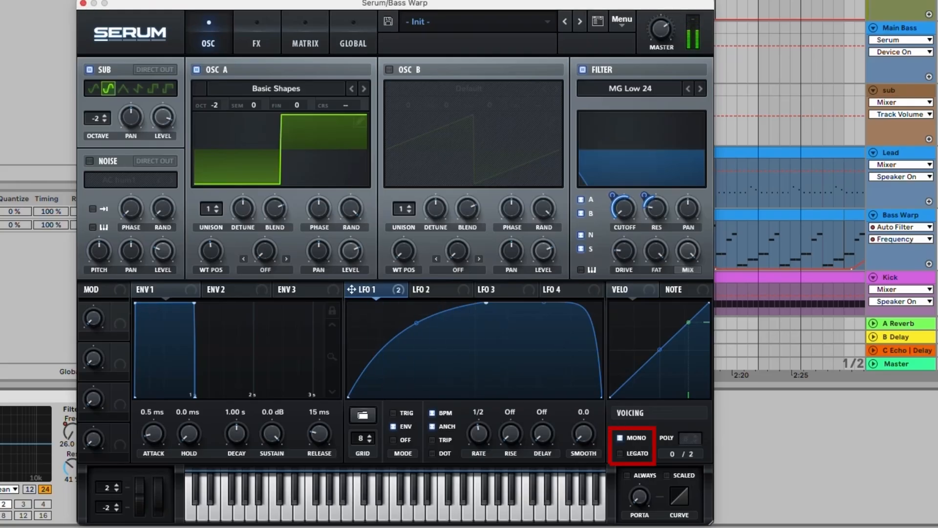
# Try the Hyper/Dimension effect with the Hyper mix at zero, a raised Dimension mix and a reduced Dimension size.
pyautogui.click(257, 44)
pyautogui.click(95, 73)
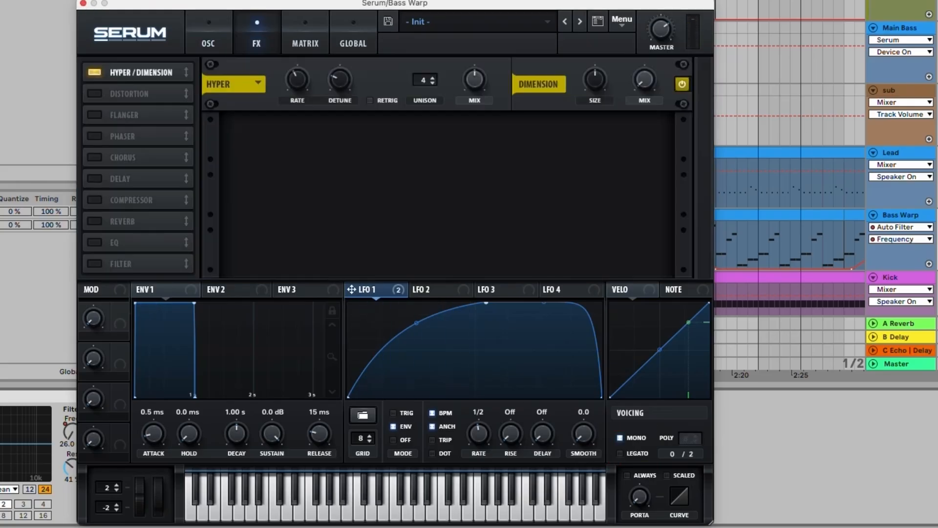
pyautogui.moveTo(474, 79); pyautogui.dragTo(474, 95)
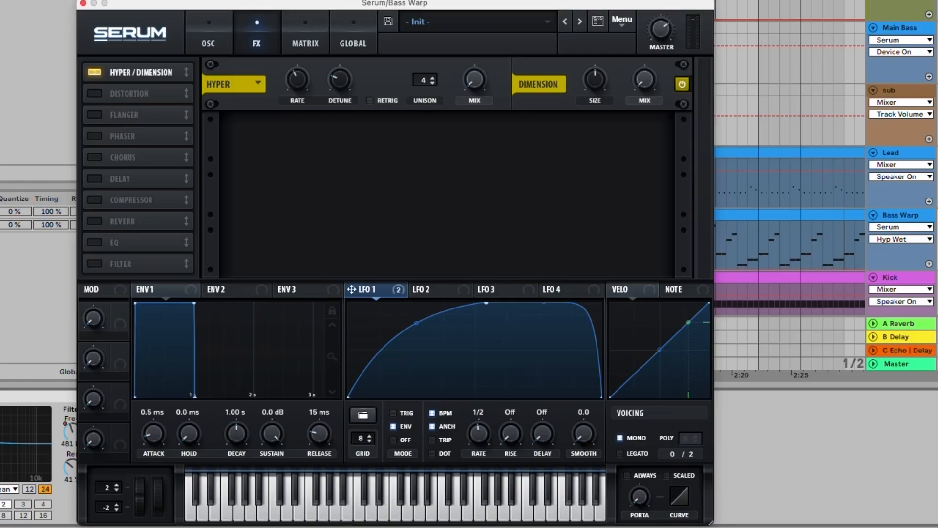
pyautogui.moveTo(645, 80); pyautogui.dragTo(644, 74)
pyautogui.moveTo(595, 79); pyautogui.dragTo(594, 87)
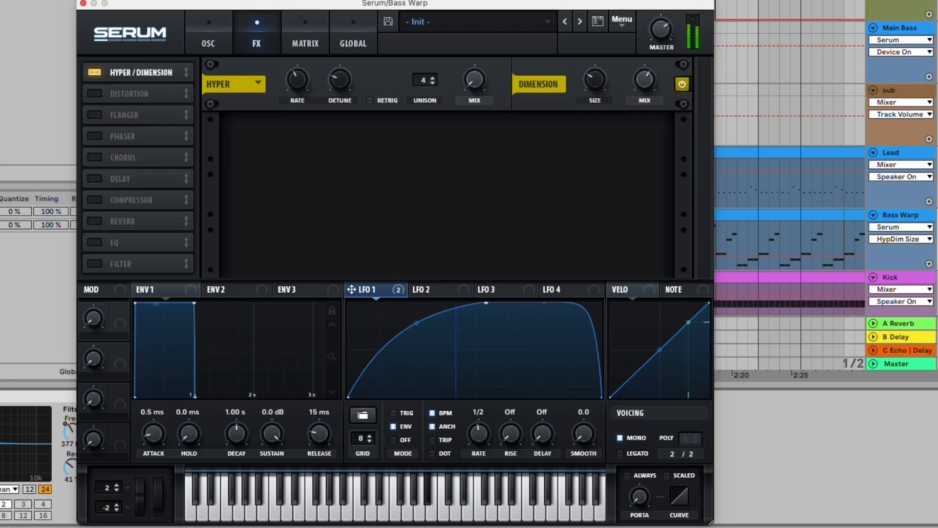
# Add a Hall reverb with a moderate mix and a decay of 2.8 s.
pyautogui.click(94, 222)
pyautogui.moveTo(645, 134); pyautogui.dragTo(645, 131)
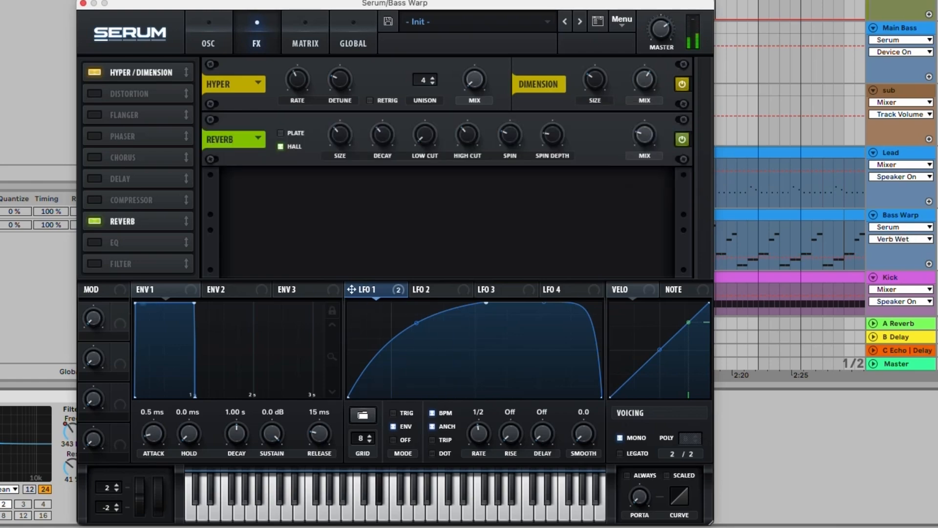
pyautogui.click(382, 134)
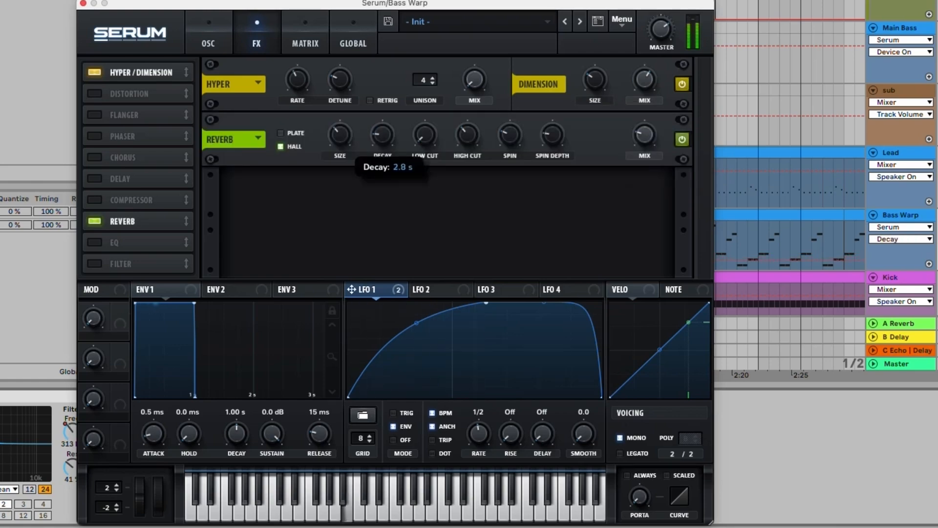
# Lower the Dimension mix, audition the patch, and remove the Hyper/Dimension effect.
pyautogui.moveTo(644, 79); pyautogui.dragTo(645, 81)
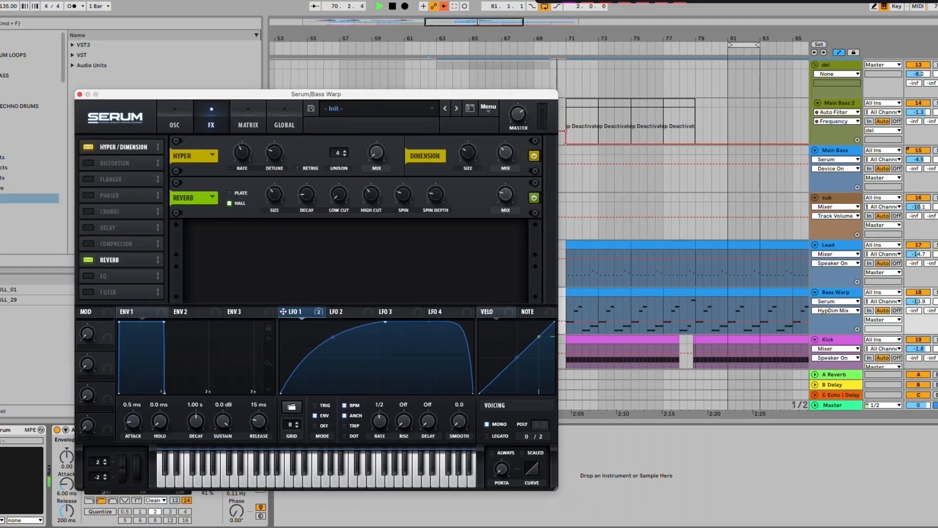
pyautogui.click(209, 43)
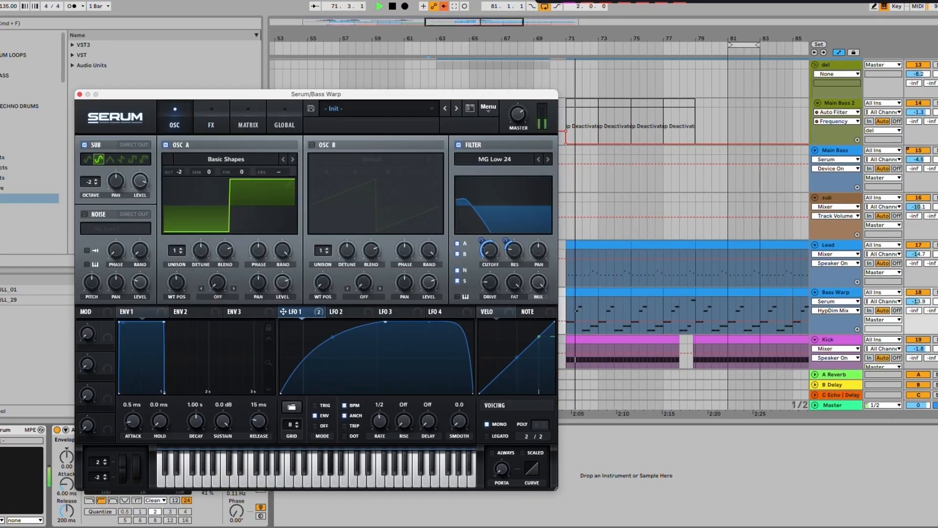
pyautogui.click(212, 120)
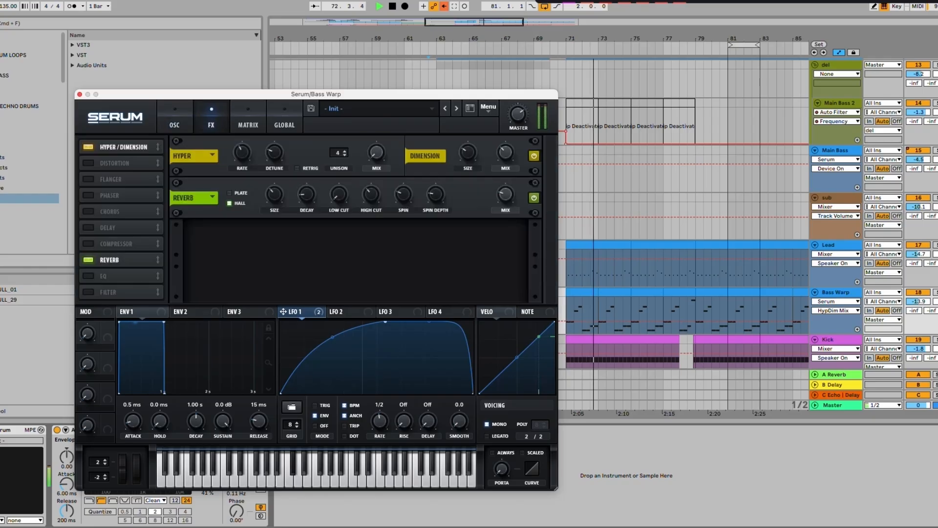
pyautogui.press('space')
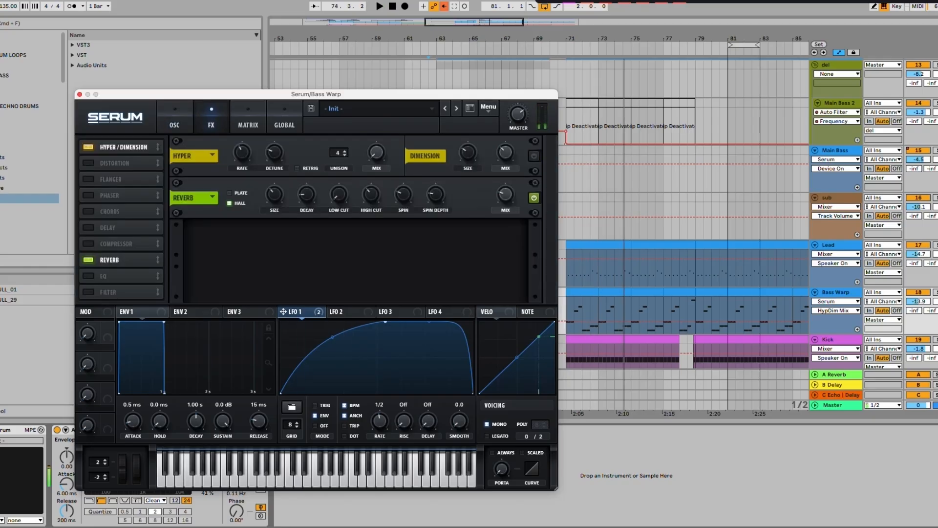
pyautogui.click(88, 147)
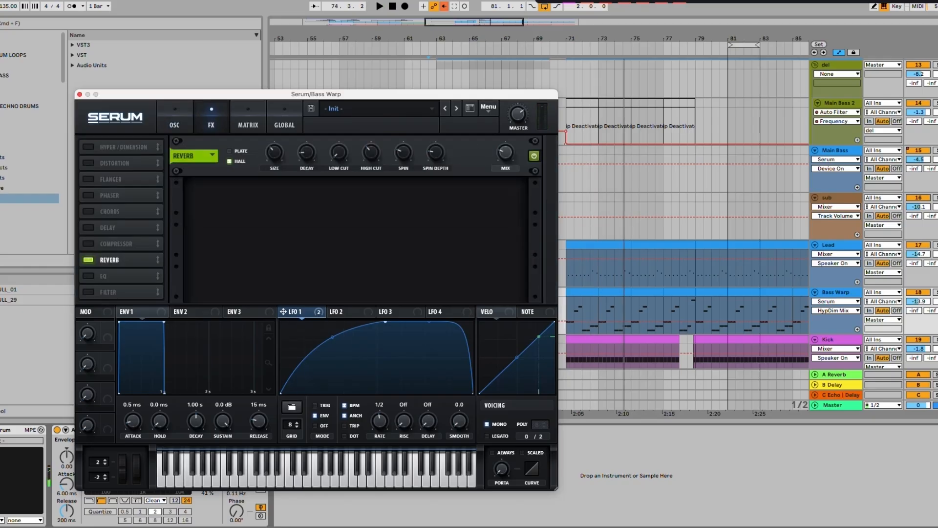
# Add Tube distortion ahead of the reverb, raise its drive strongly, and audition its mix at 58% during playback.
pyautogui.press('super+alt+p')
pyautogui.scroll(-2, 538, 220)
pyautogui.press('super+alt+p')
pyautogui.click(211, 121)
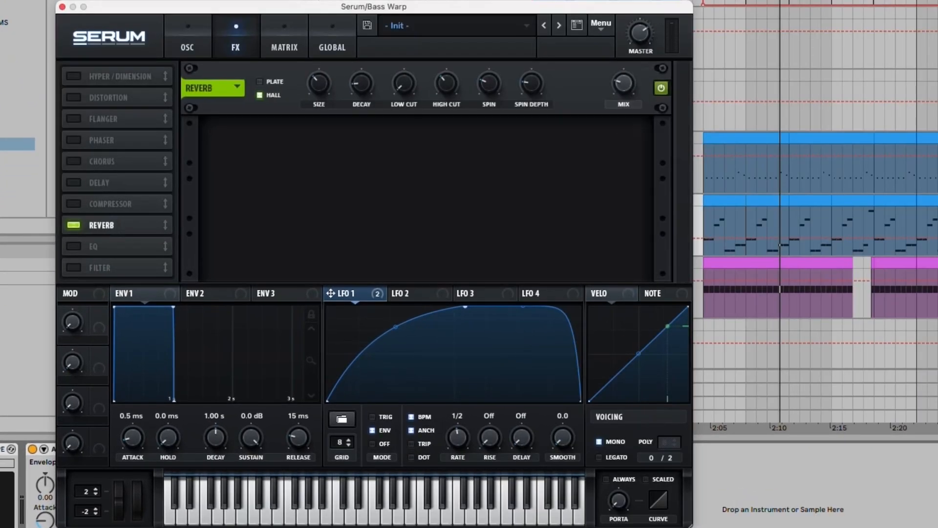
pyautogui.click(74, 97)
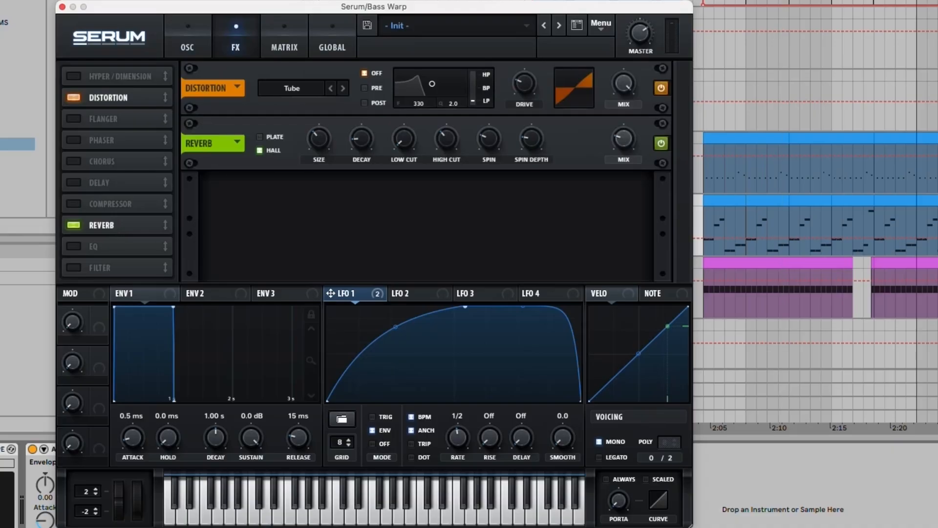
pyautogui.moveTo(524, 84)
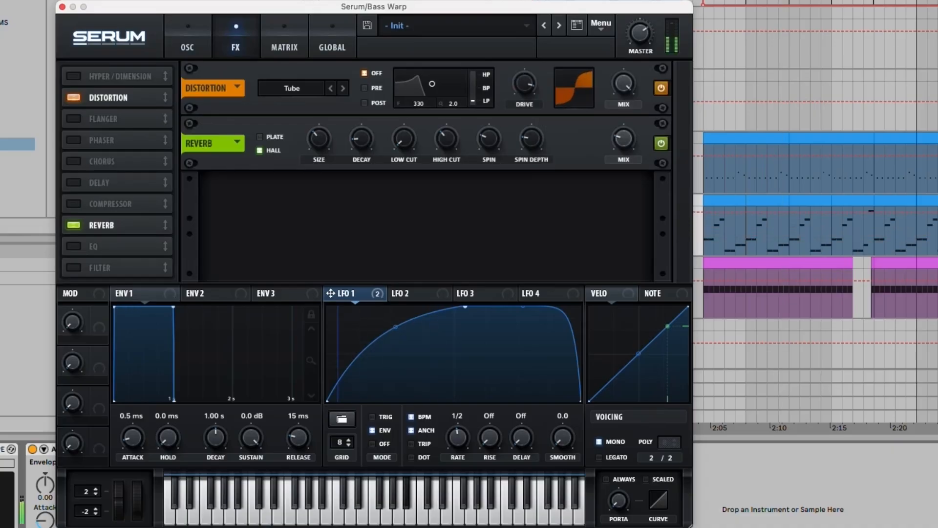
pyautogui.click(714, 231)
pyautogui.press('space')
pyautogui.press('space')
pyautogui.click(624, 84)
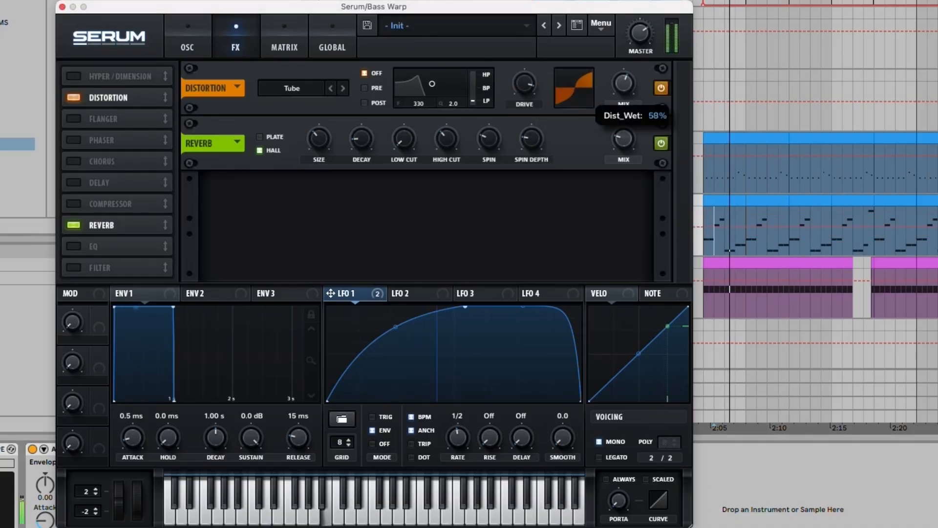
# Change the distortion to Diode 1 with the mix about halfway, and assign LFO 1 to its drive with a depth of 64.
pyautogui.click(292, 88)
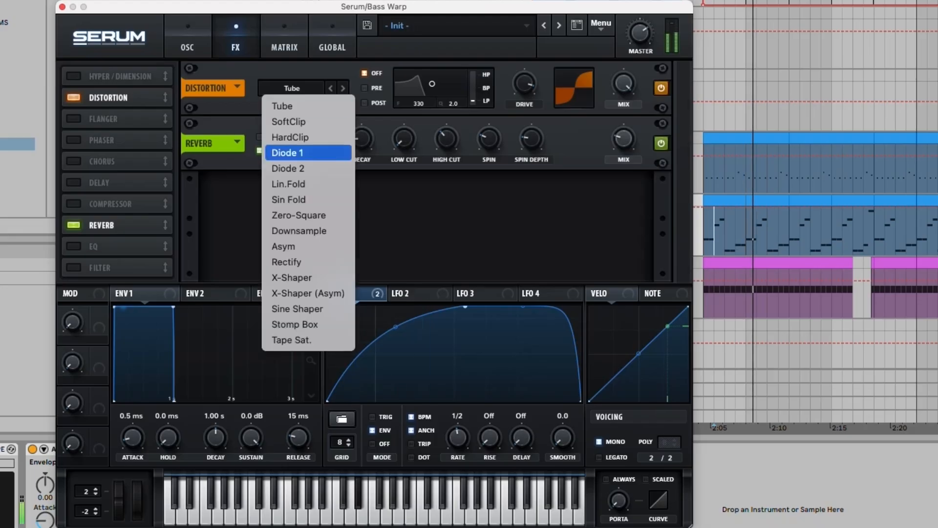
pyautogui.click(294, 153)
pyautogui.moveTo(524, 84)
pyautogui.moveTo(623, 84); pyautogui.dragTo(623, 133)
pyautogui.moveTo(524, 84)
pyautogui.mouseDown()
pyautogui.moveTo(524, 103)
pyautogui.moveTo(523, 84)
pyautogui.mouseUp()
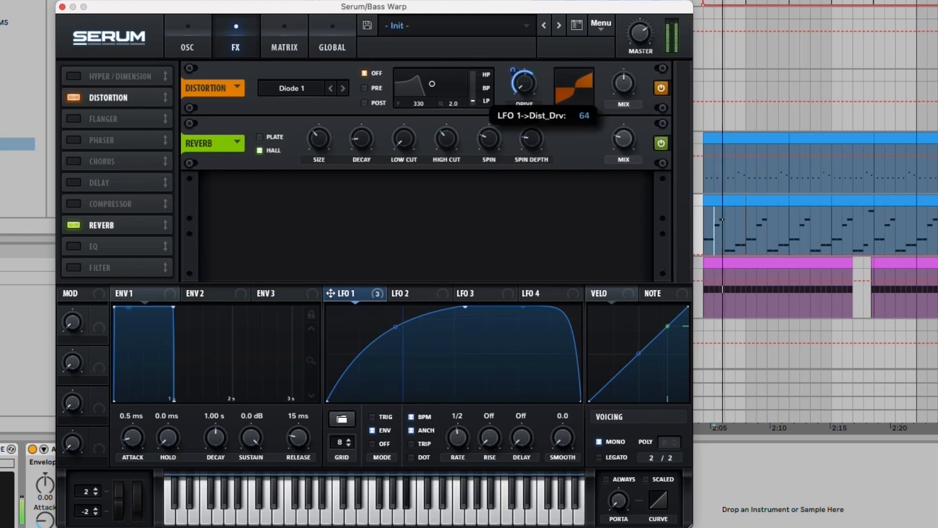
pyautogui.moveTo(518, 75)
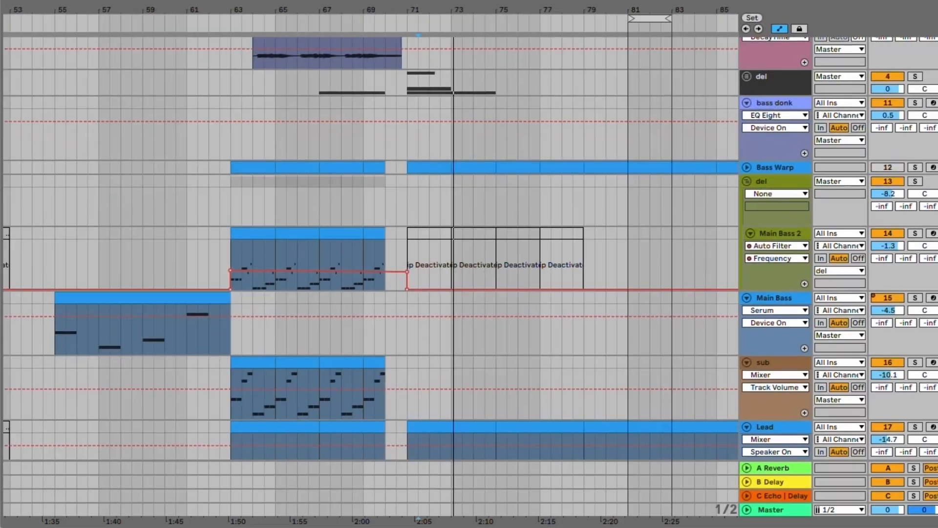
# Review the vocal, bass and drum tracks, play the drop from bar 71, and place the insert marker near bar 67.
pyautogui.scroll(5, 372, 245)
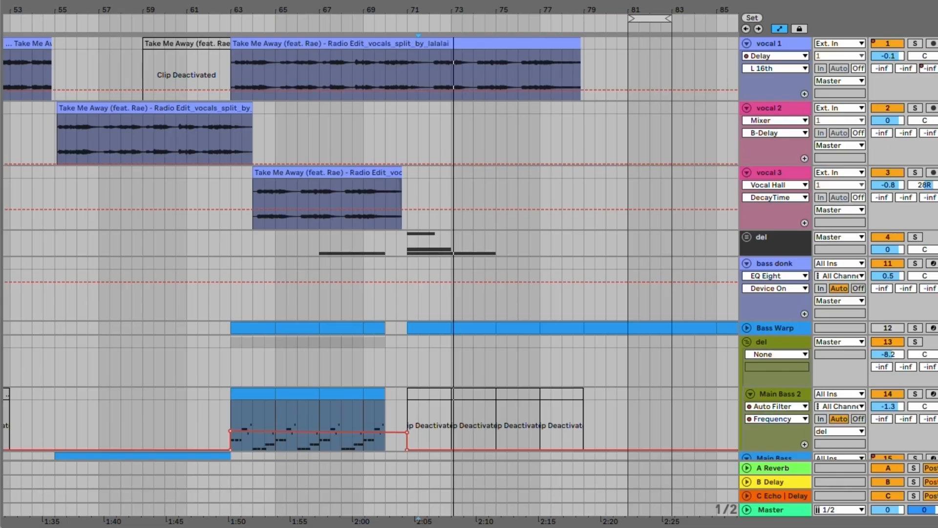
pyautogui.scroll(-15, 372, 244)
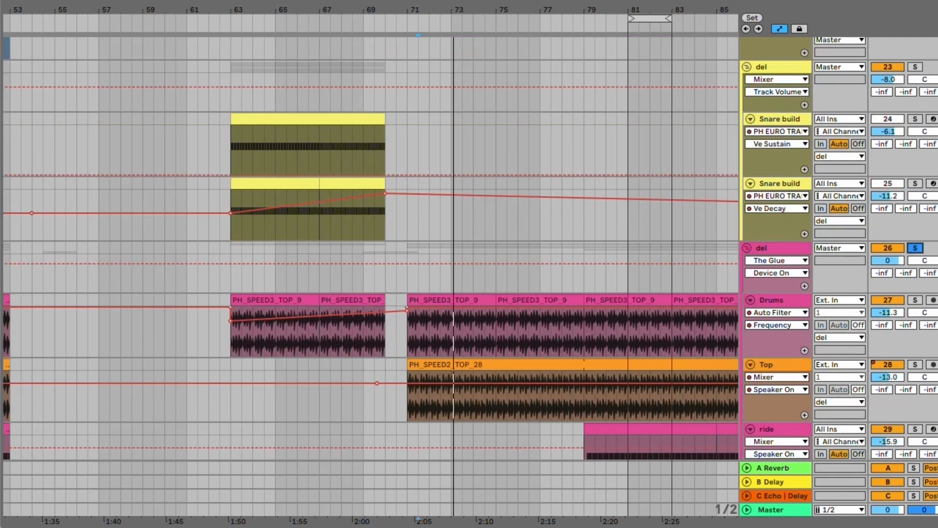
pyautogui.click(412, 245)
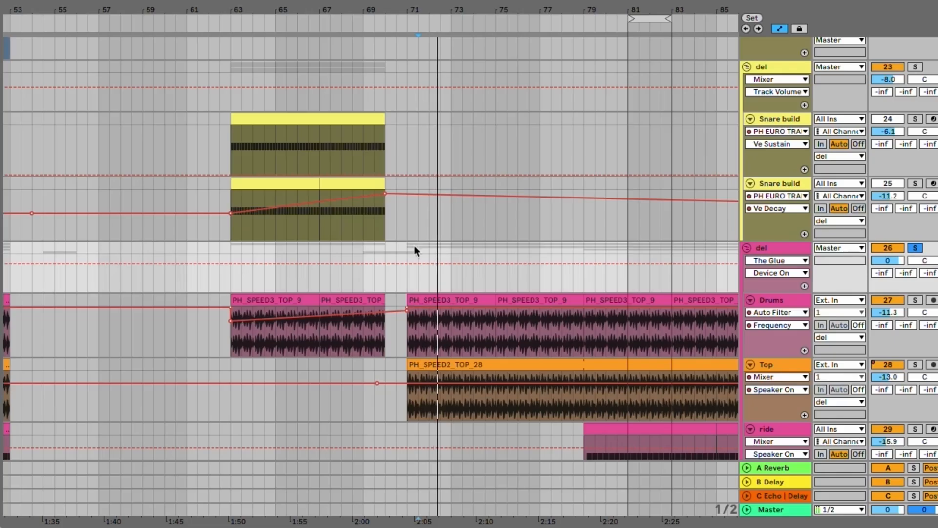
pyautogui.click(330, 223)
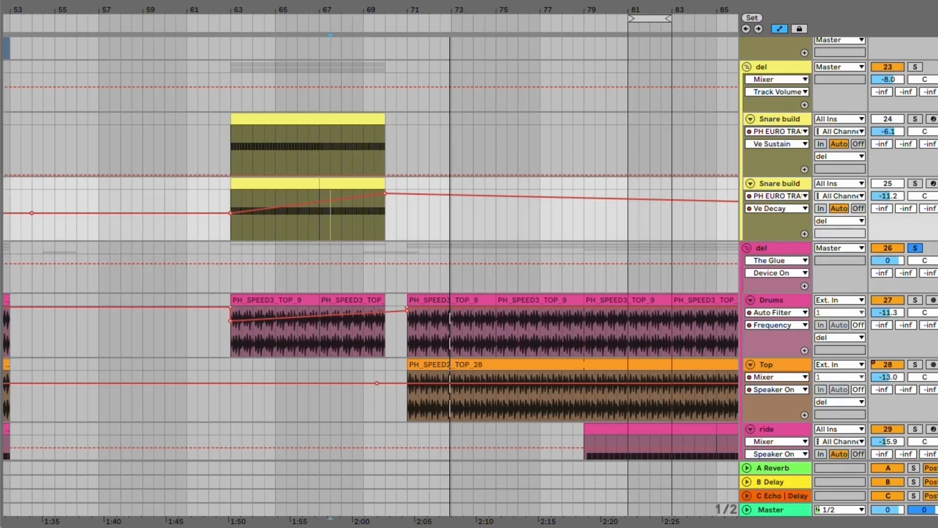
# Solo the Kick track and play the arrangement from bar 71.
pyautogui.scroll(7, 371, 244)
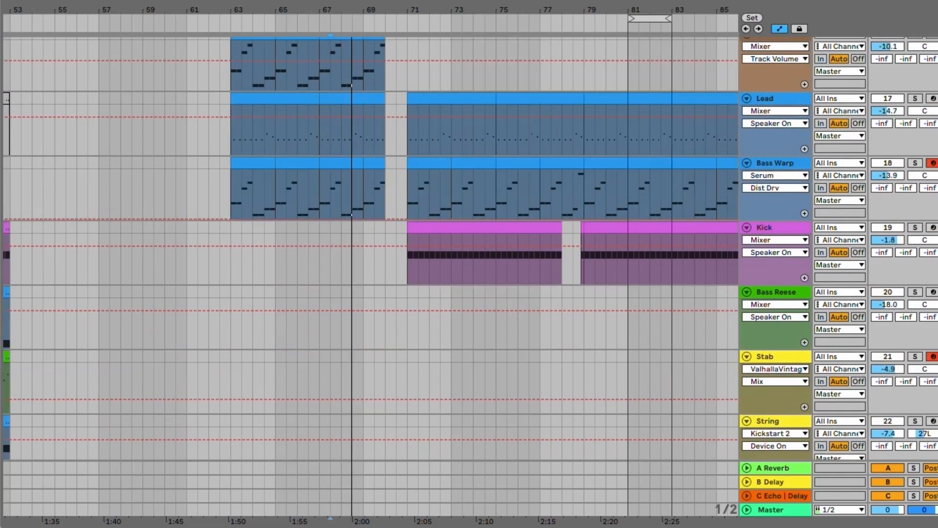
pyautogui.click(408, 264)
pyautogui.press('s')
pyautogui.press('space')
pyautogui.press('space')
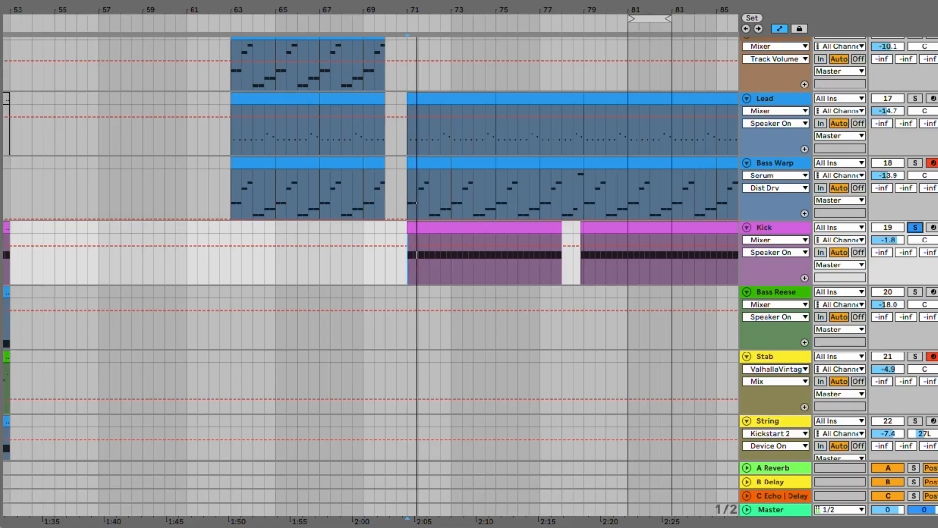
# Solo the Lead track and play it from bar 79.
pyautogui.click(915, 99)
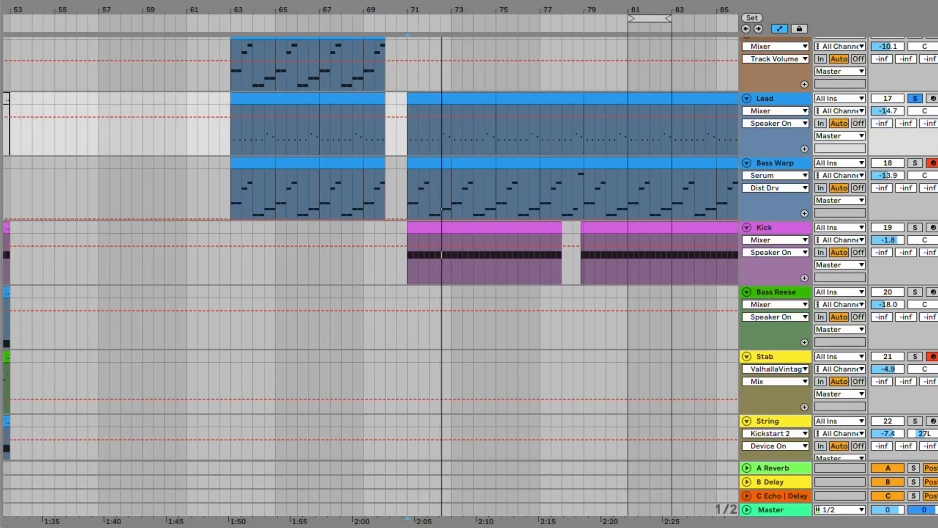
pyautogui.click(584, 130)
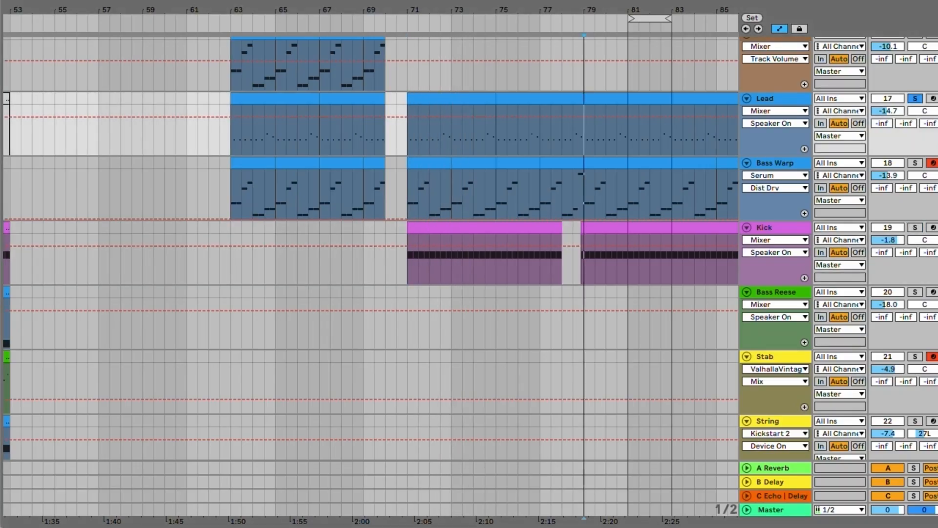
pyautogui.press('space')
pyautogui.press('space')
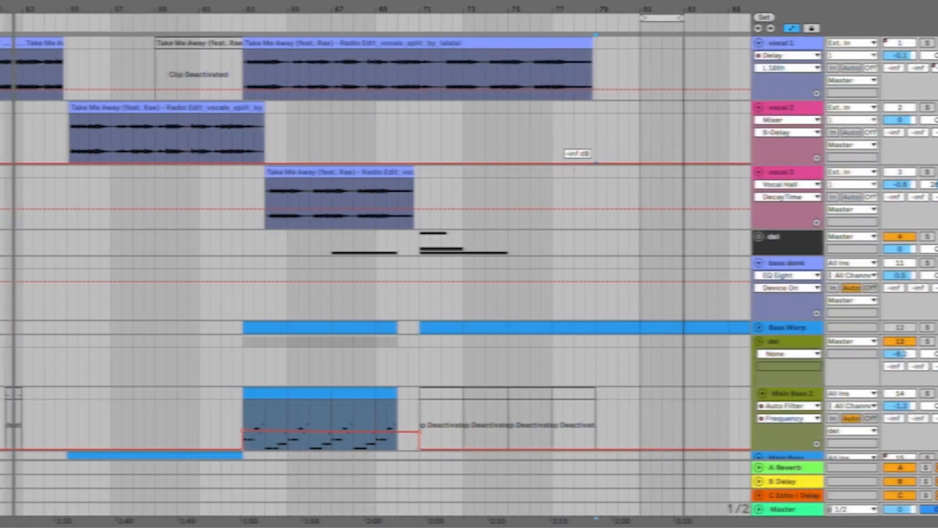
# Solo the vocal 1 track and play it from about bar 63.
pyautogui.click(927, 43)
pyautogui.click(252, 74)
pyautogui.press('space')
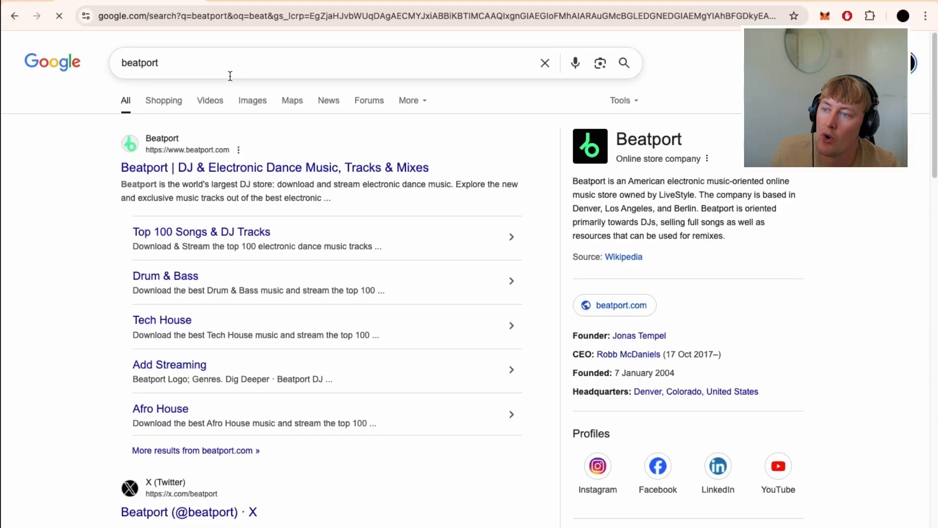
# In the web browser, find the LALAL.AI stem splitter and select Vocal and Instrumental as the stems to extract.
pyautogui.doubleClick(140, 63)
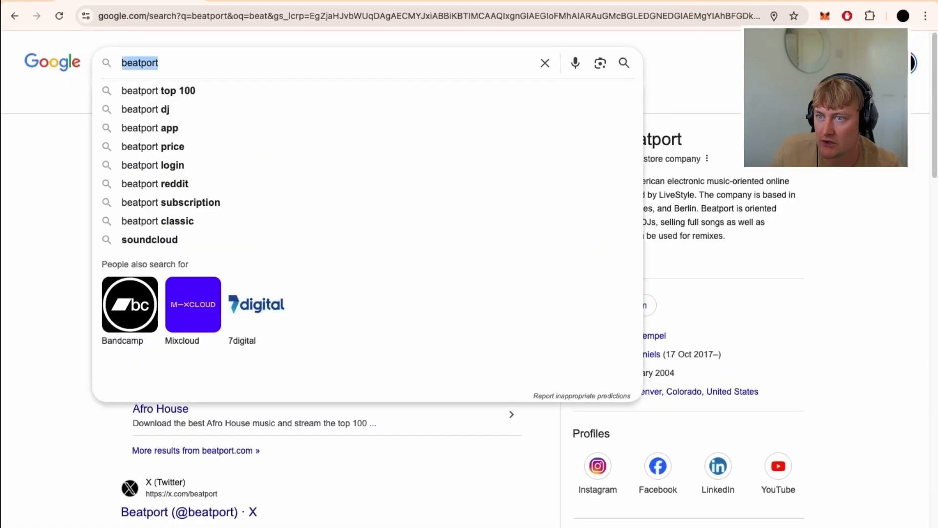
pyautogui.write('laiai')
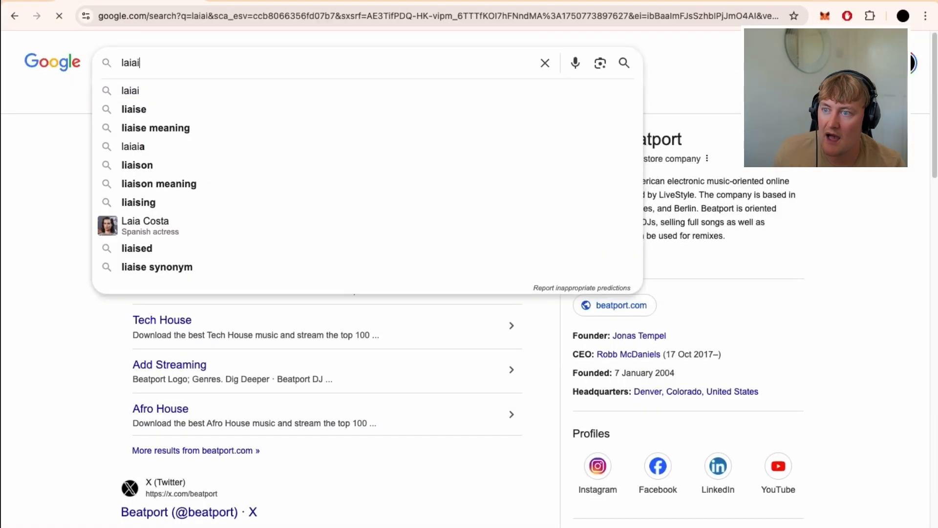
pyautogui.press('Return')
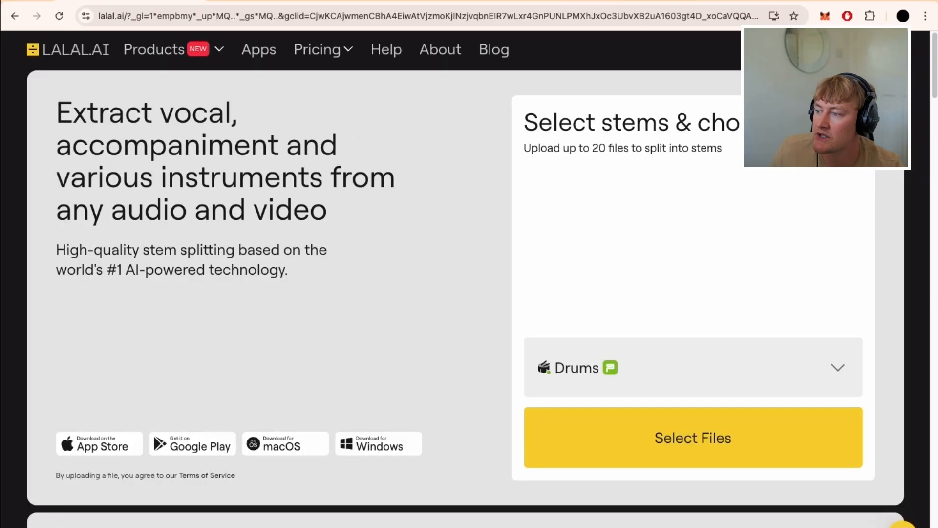
pyautogui.doubleClick(782, 352)
pyautogui.click(778, 253)
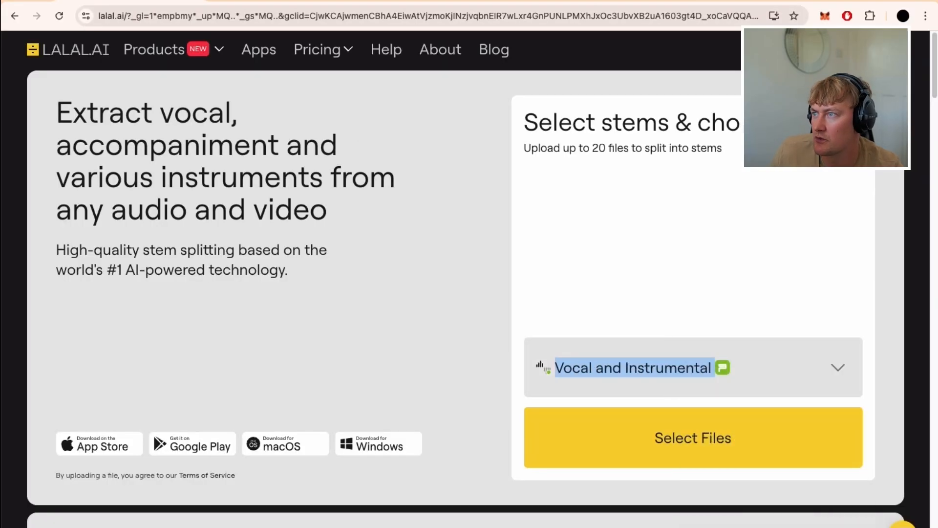
# Bring up the Desktop folder in Finder and move a file onto the LALAL.AI upload area.
pyautogui.press('super+Tab')
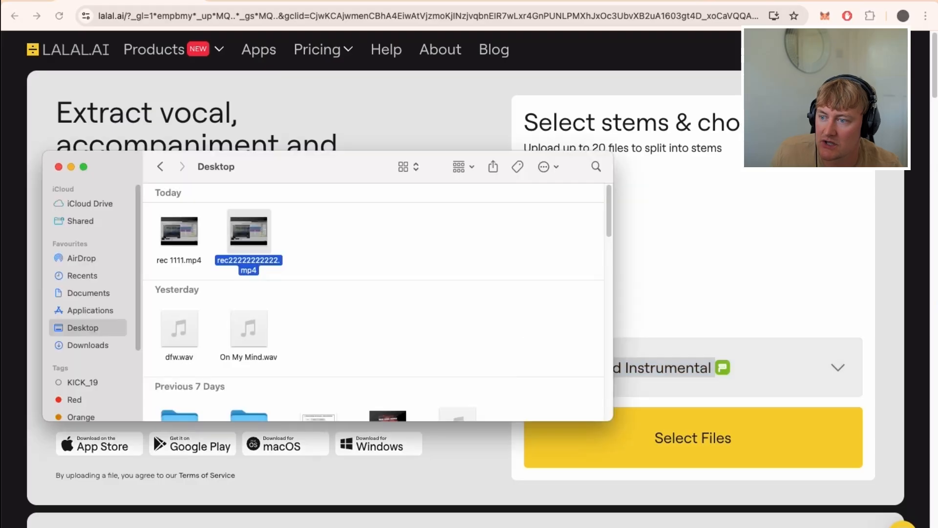
pyautogui.scroll(-2, 248, 263)
pyautogui.moveTo(248, 266); pyautogui.dragTo(758, 217)
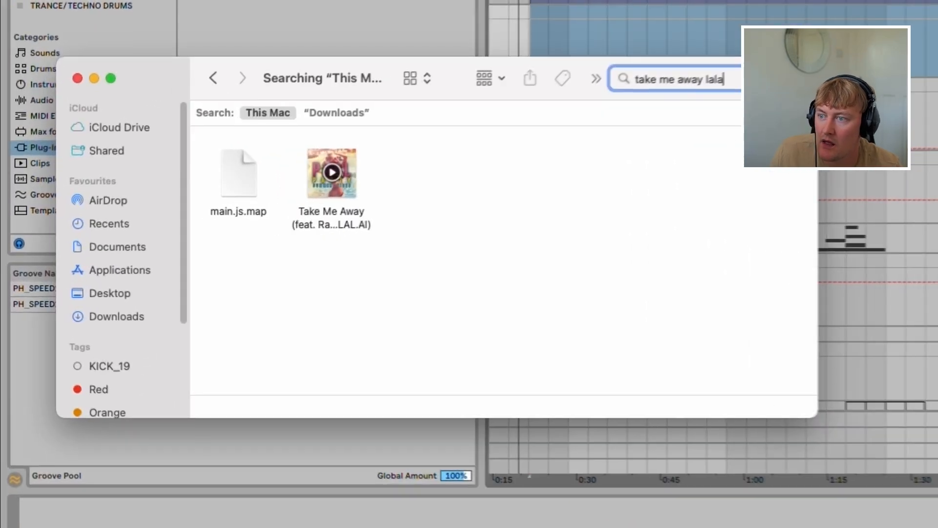
# Import the Take Me Away vocal stem from Finder into the arrangement, and switch to Google Chrome.
pyautogui.moveTo(212, 214); pyautogui.dragTo(382, 106)
pyautogui.moveTo(596, 3); pyautogui.dragTo(538, 2)
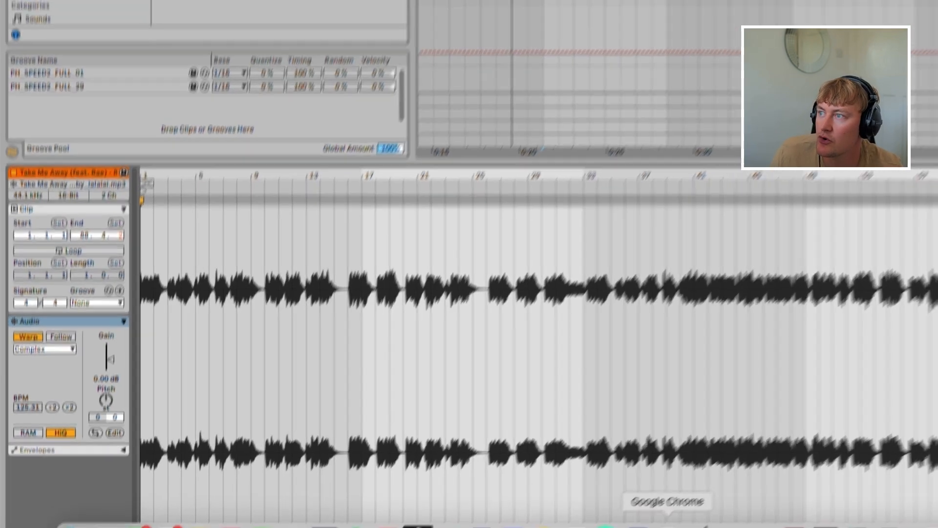
pyautogui.click(668, 526)
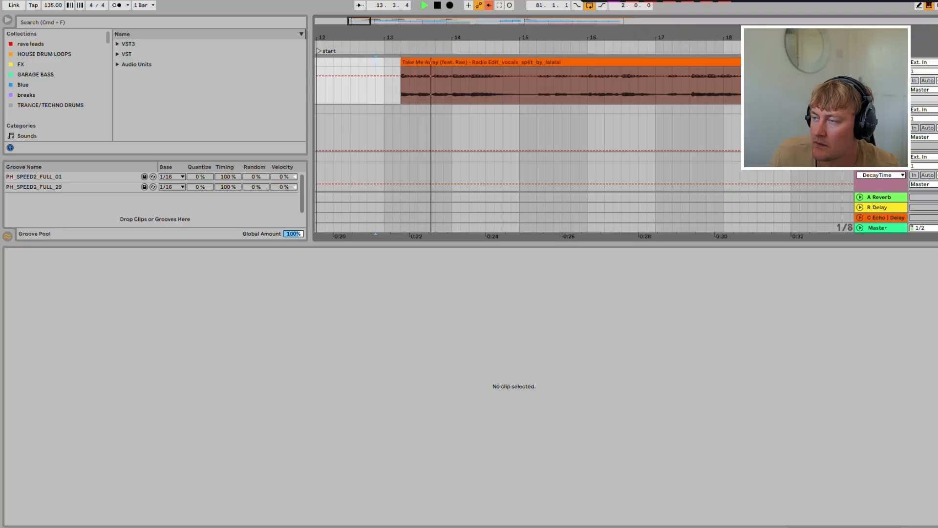
# Move the vocal clip to start at bar 13 and turn on the metronome.
pyautogui.moveTo(402, 62)
pyautogui.mouseDown()
pyautogui.moveTo(334, 62)
pyautogui.moveTo(384, 63)
pyautogui.mouseUp()
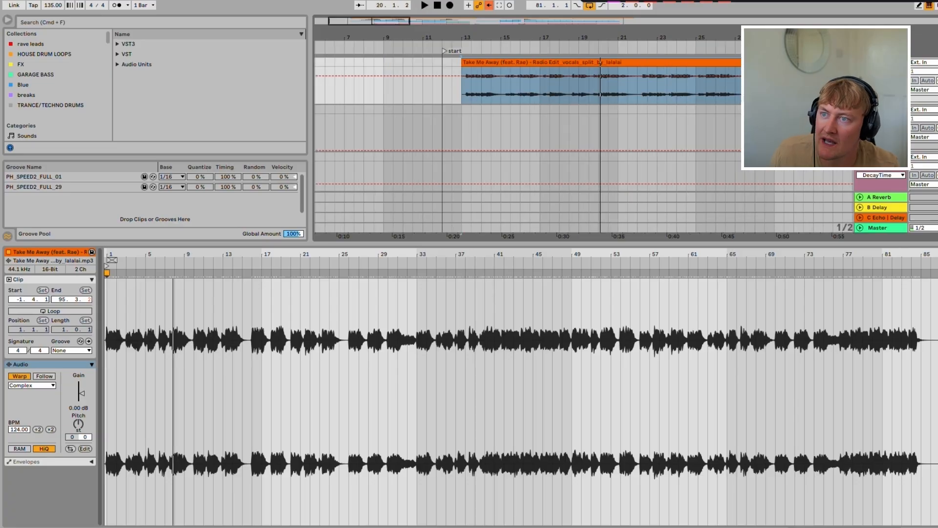
pyautogui.moveTo(467, 37); pyautogui.dragTo(467, 93)
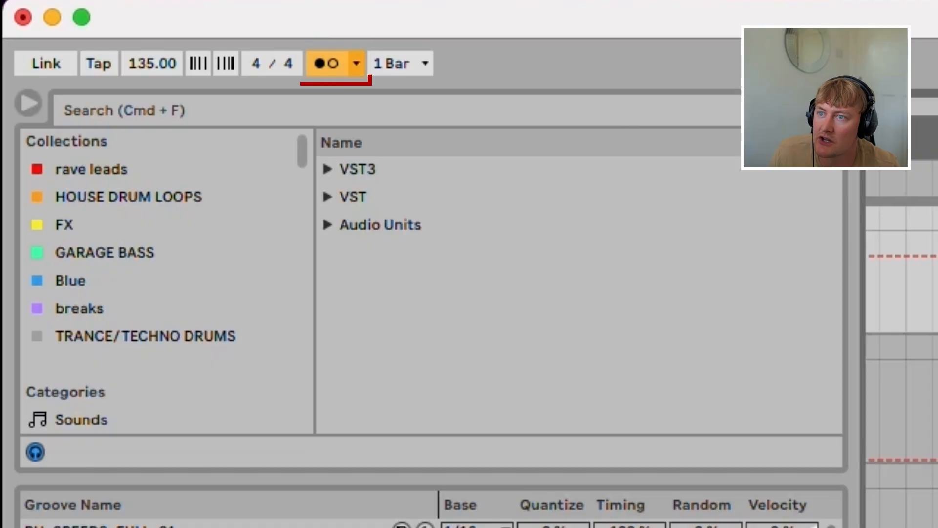
pyautogui.press('o')
pyautogui.press('o')
# Try the vocal clip ahead of bar 13 against the metronome, and move it back to bar 13.
pyautogui.moveTo(446, 62); pyautogui.dragTo(396, 62)
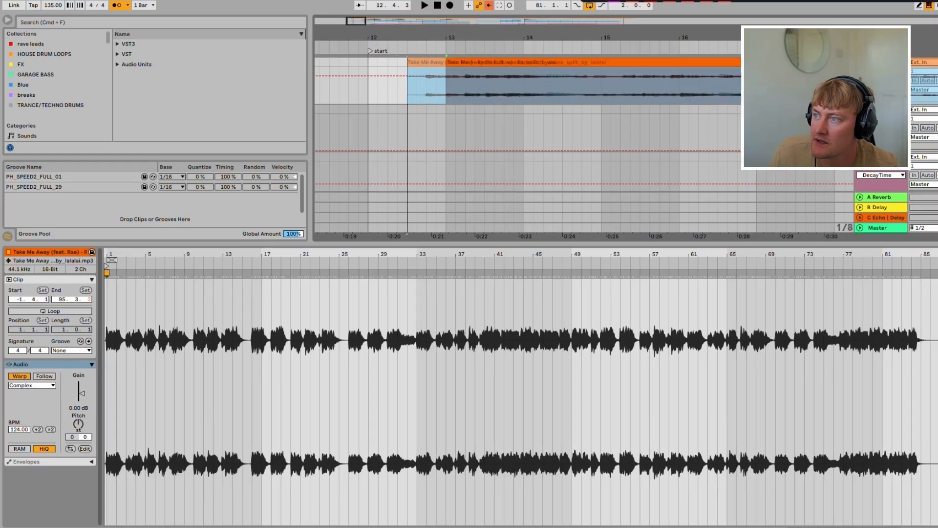
pyautogui.press('space')
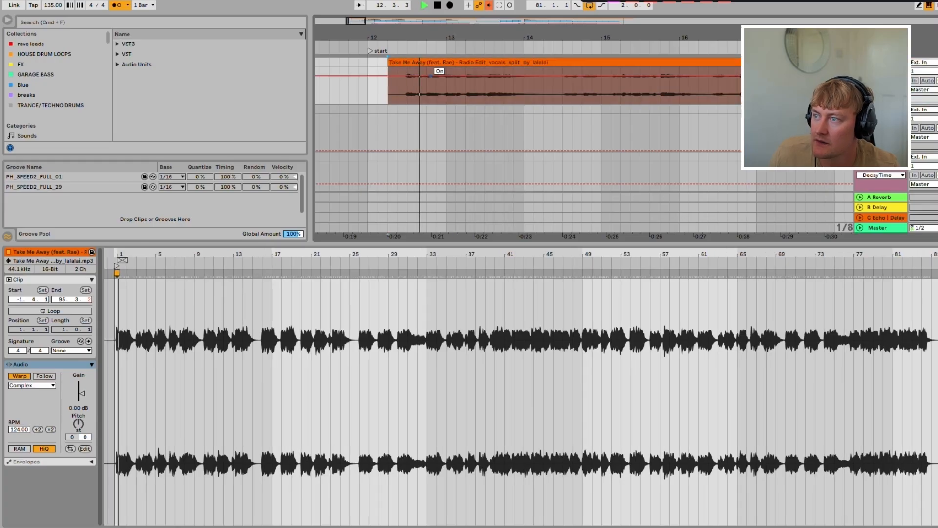
pyautogui.press('space')
pyautogui.moveTo(428, 63); pyautogui.dragTo(448, 62)
pyautogui.press('space')
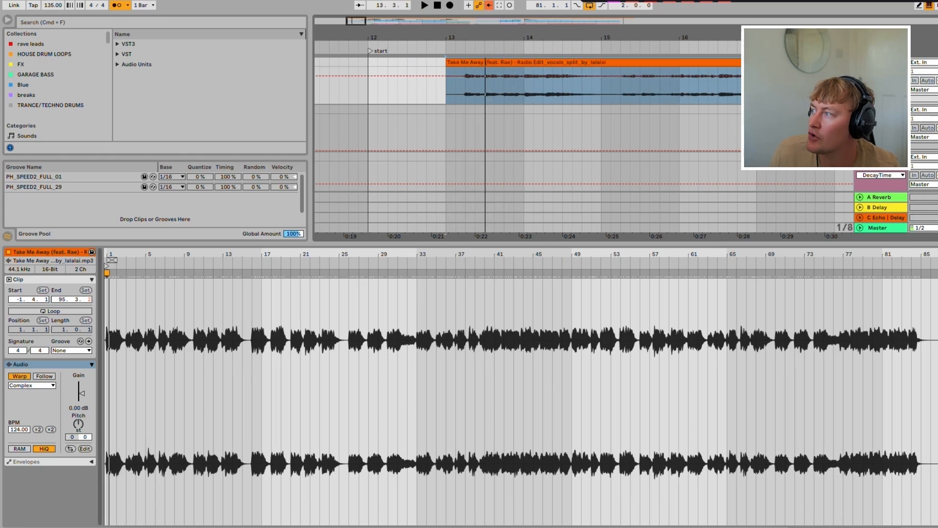
# Add a track below the vocal and import the original Take Me Away Radio Edit from Finder onto it at bar 12.
pyautogui.rightClick(878, 63)
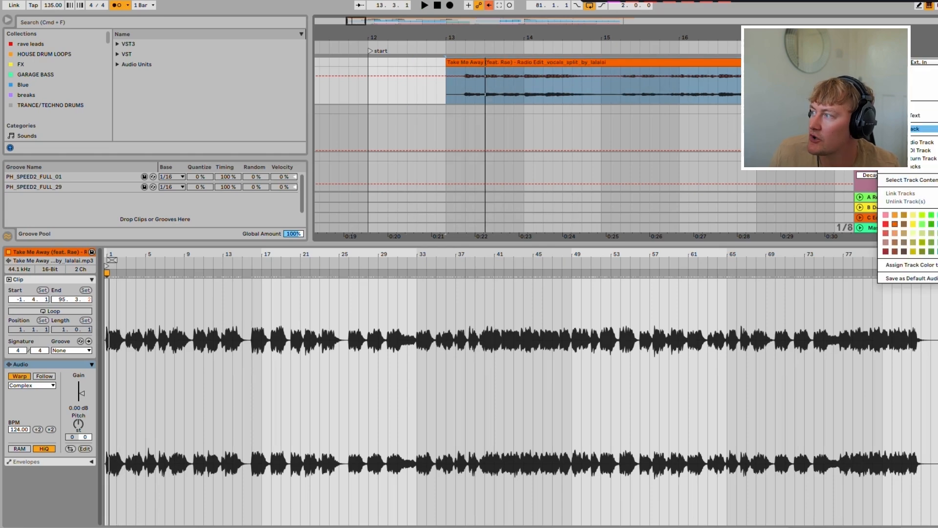
pyautogui.click(923, 129)
pyautogui.click(56, 521)
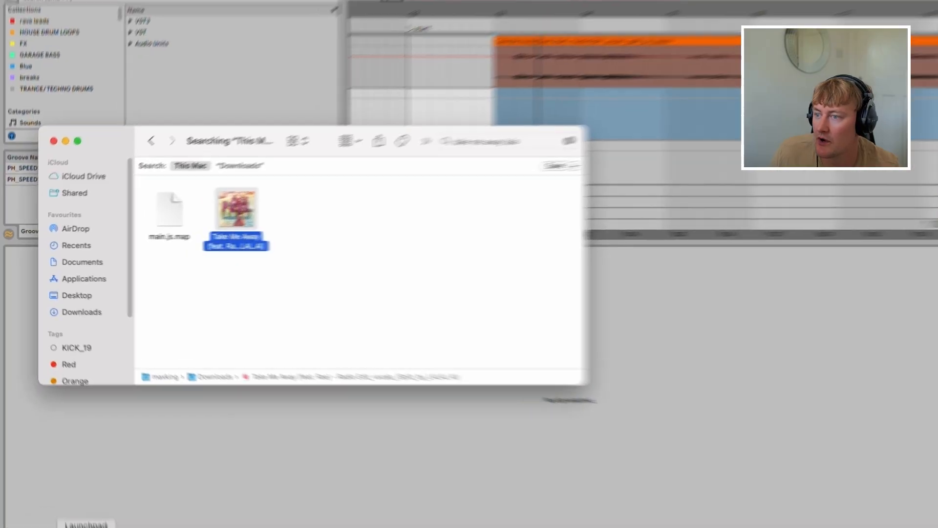
pyautogui.click(464, 153)
pyautogui.moveTo(248, 183); pyautogui.dragTo(694, 47)
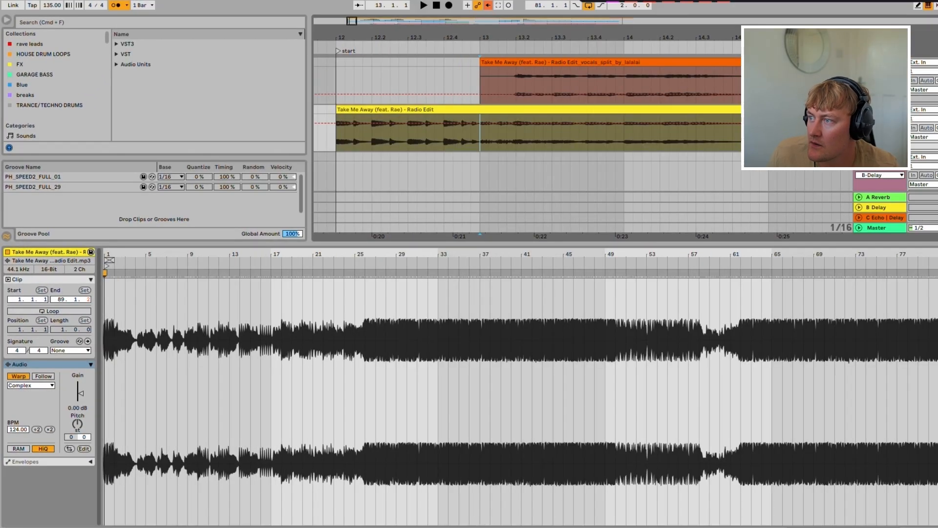
# Audition the vocal stem together with the original edit and shift the vocal clip slightly later, past 12.3.
pyautogui.press('space')
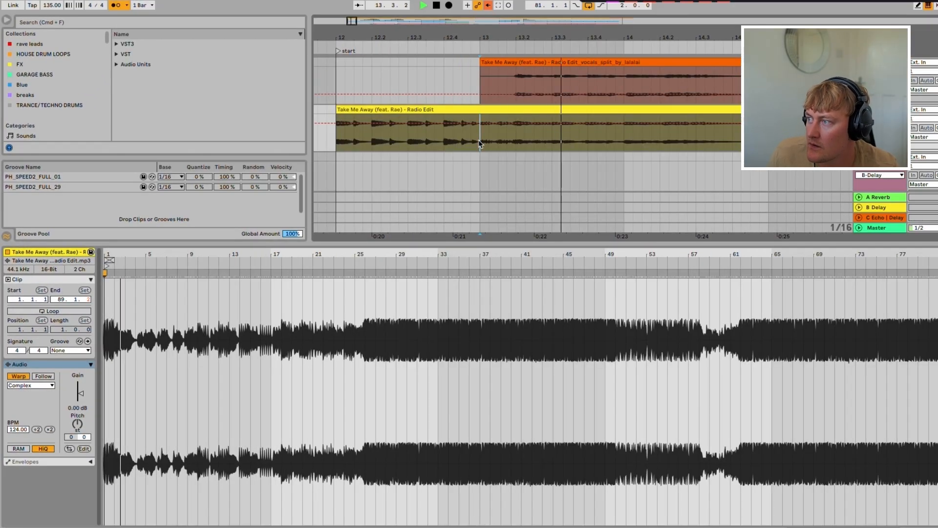
pyautogui.scroll(-4, 617, 125)
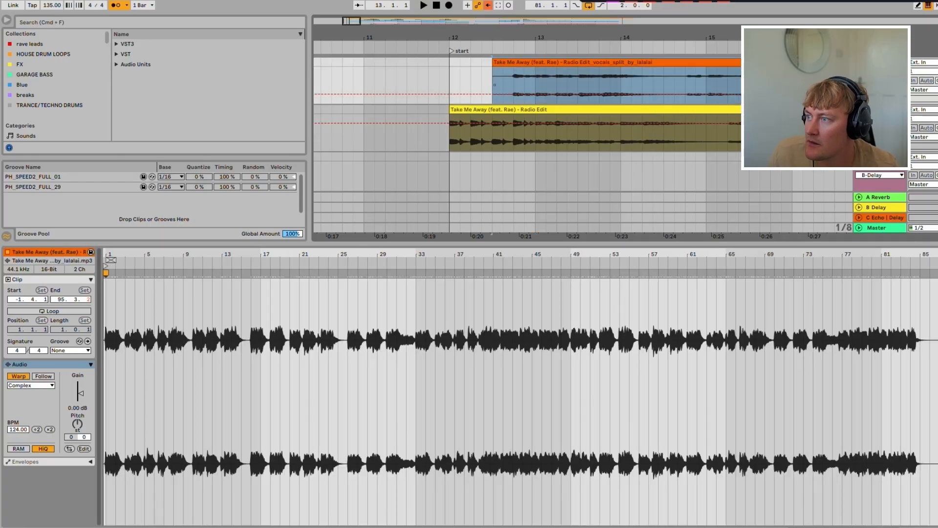
pyautogui.press('space')
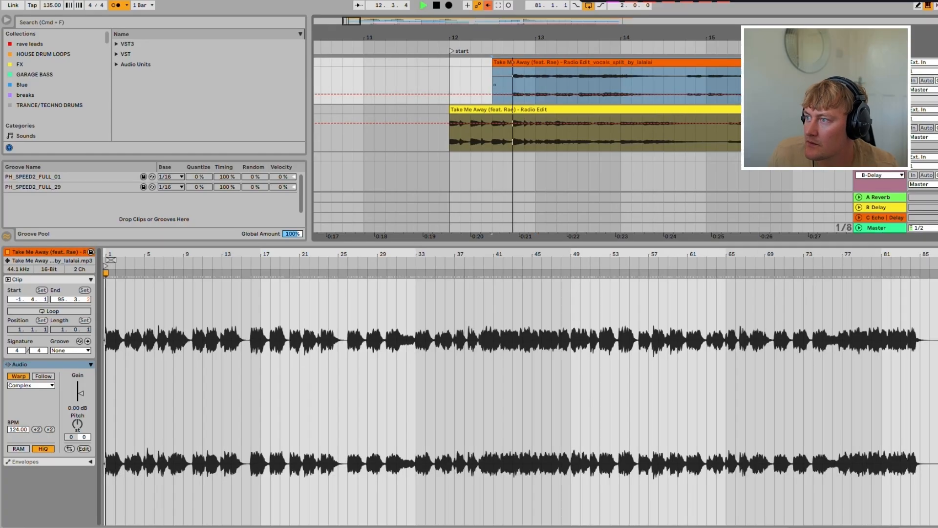
pyautogui.moveTo(575, 36); pyautogui.dragTo(553, 35)
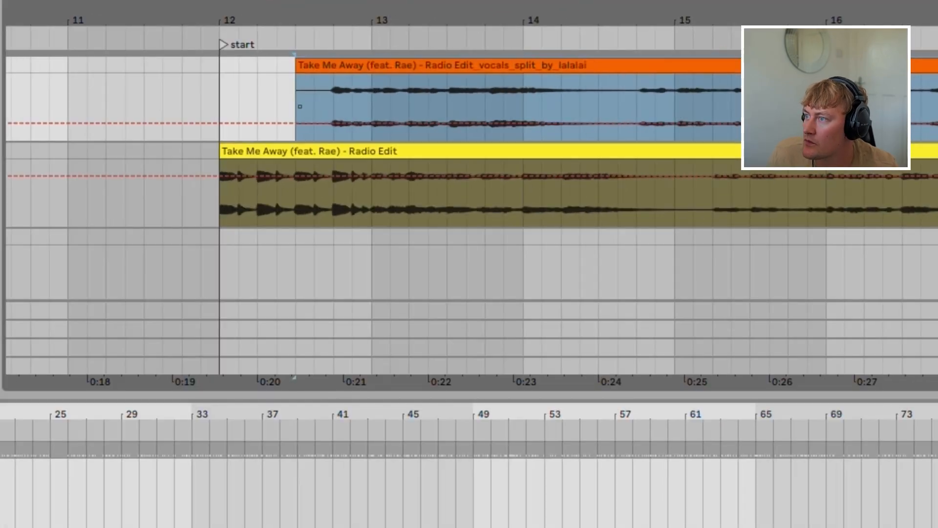
pyautogui.click(352, 107)
pyautogui.press('space')
pyautogui.moveTo(351, 65); pyautogui.dragTo(371, 66)
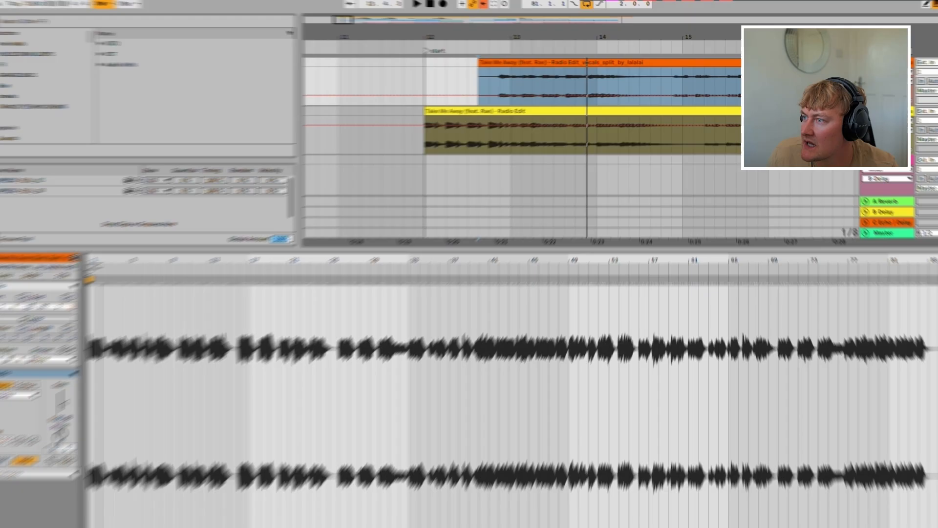
# Compare both waveforms and move the vocal clip to just before bar 13, in line with the original edit.
pyautogui.click(410, 193)
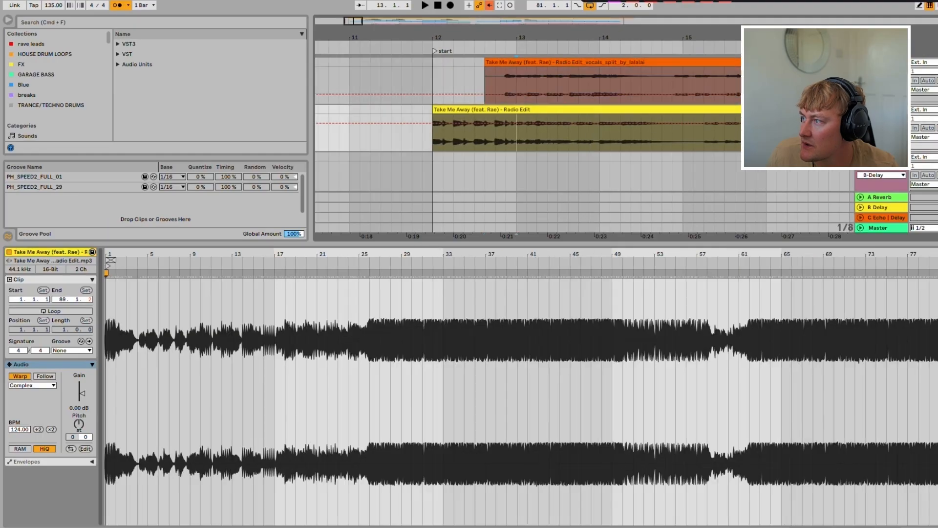
pyautogui.moveTo(410, 193); pyautogui.dragTo(391, 193)
pyautogui.moveTo(536, 131); pyautogui.dragTo(556, 131)
pyautogui.moveTo(531, 38); pyautogui.dragTo(531, 85)
pyautogui.click(457, 85)
pyautogui.moveTo(338, 63); pyautogui.dragTo(459, 85)
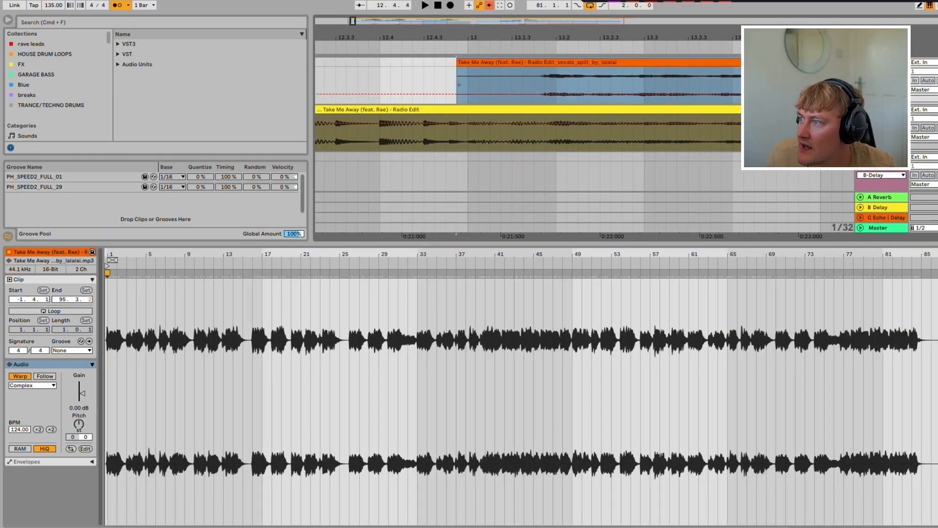
# Inspect the vocal onset against the original waveform, nudge the vocal clip around bar 13, and audition the alignment.
pyautogui.moveTo(565, 38); pyautogui.dragTo(565, 93)
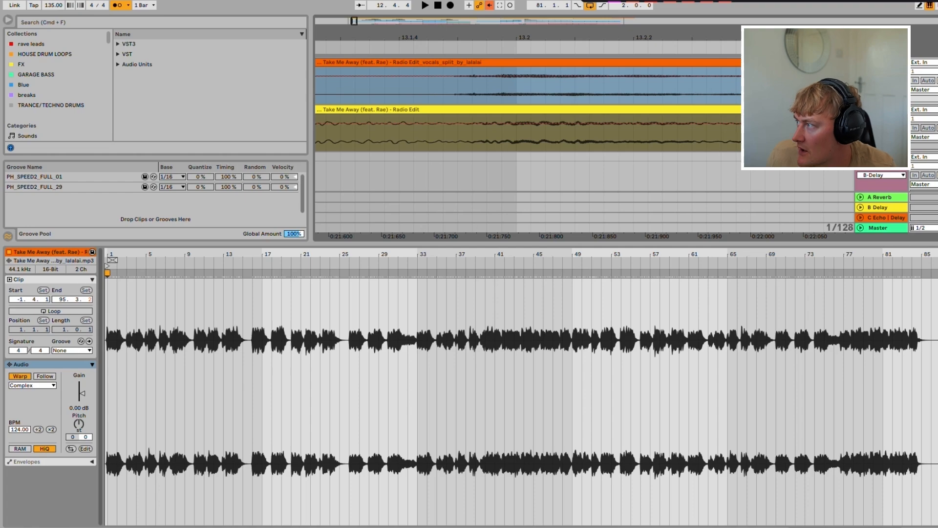
pyautogui.click(413, 85)
pyautogui.moveTo(469, 38); pyautogui.dragTo(469, 4)
pyautogui.moveTo(457, 37); pyautogui.dragTo(448, 62)
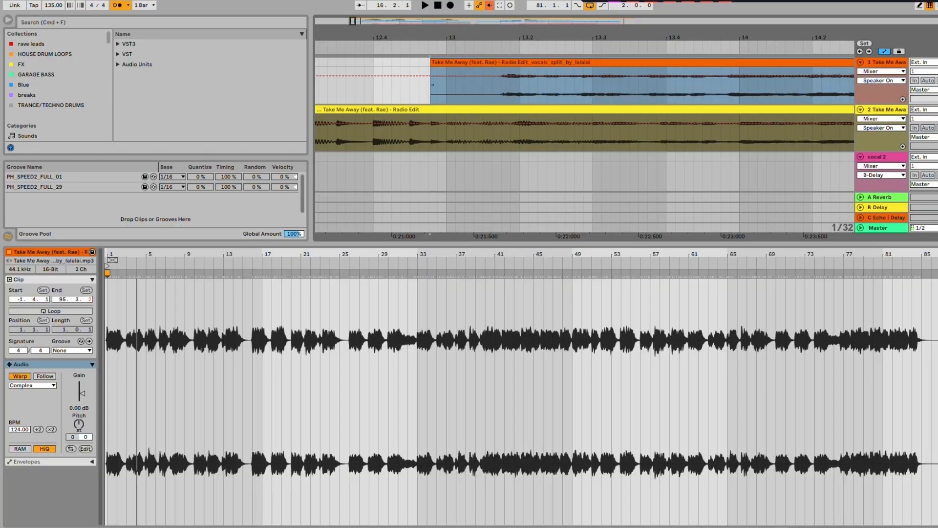
pyautogui.press('Left')
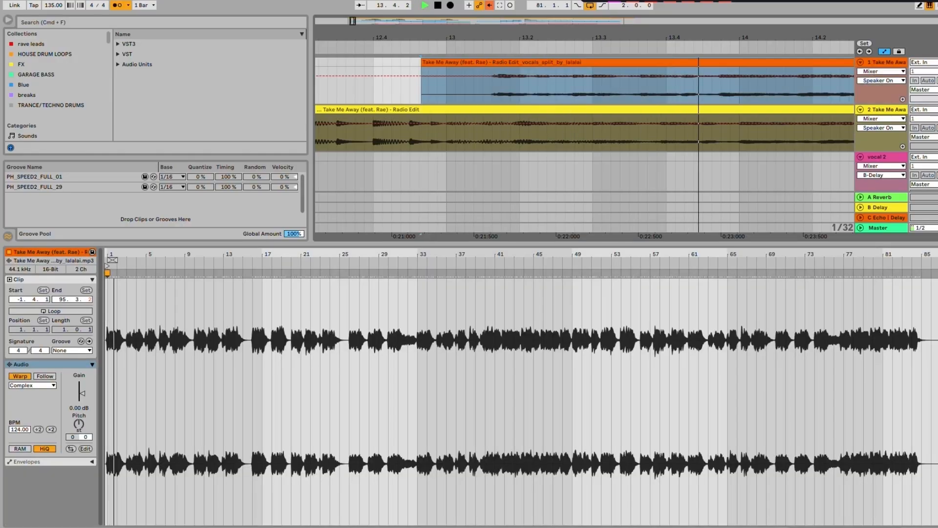
pyautogui.moveTo(488, 61); pyautogui.dragTo(524, 5)
pyautogui.press('space')
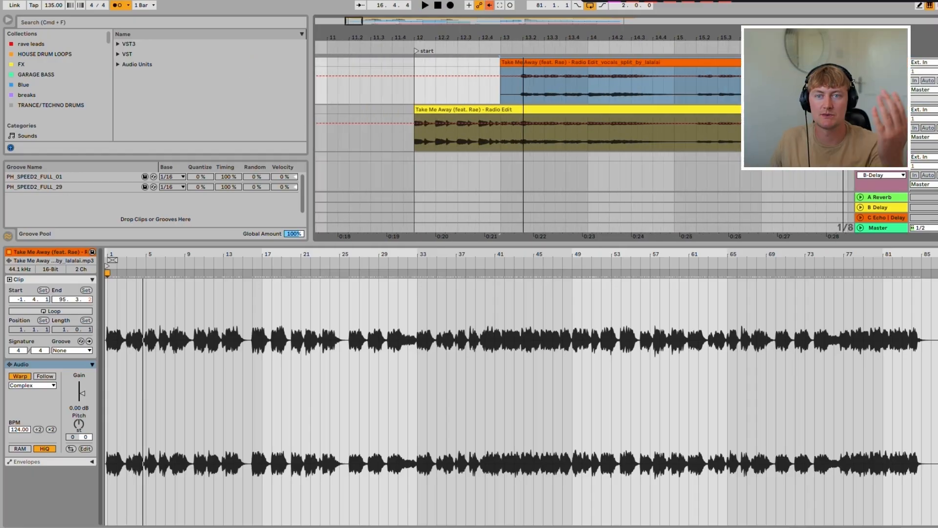
# Delete the original edit beyond about its first half bar, and switch to Splice.
pyautogui.moveTo(524, 37); pyautogui.dragTo(525, 17)
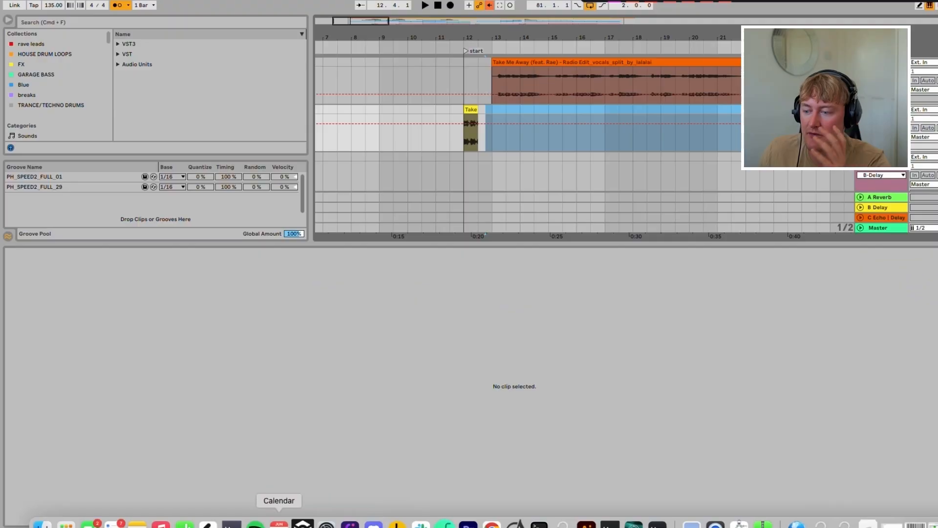
pyautogui.click(208, 522)
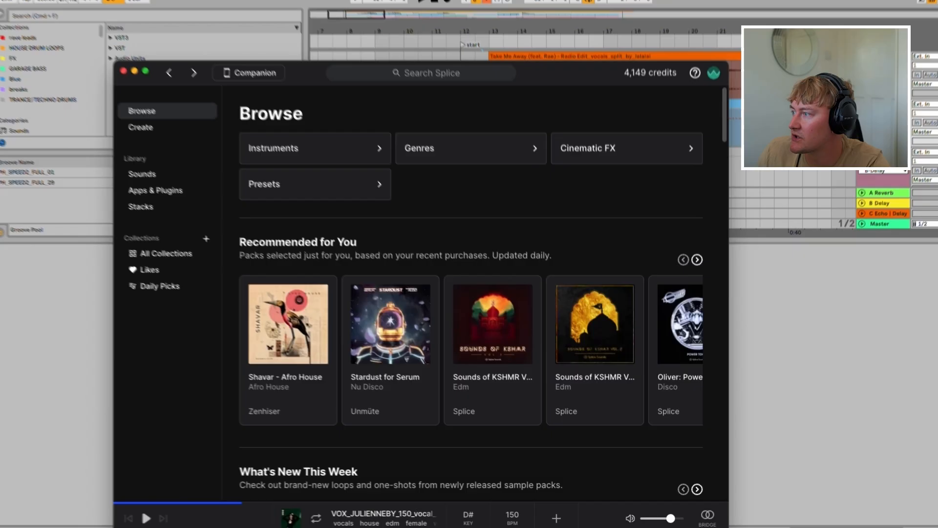
# Switch to Ableton Live and open the Main Bass MIDI clip at bar 13 to check its notes and scale.
pyautogui.press('super+Tab')
pyautogui.scroll(-8, 604, 132)
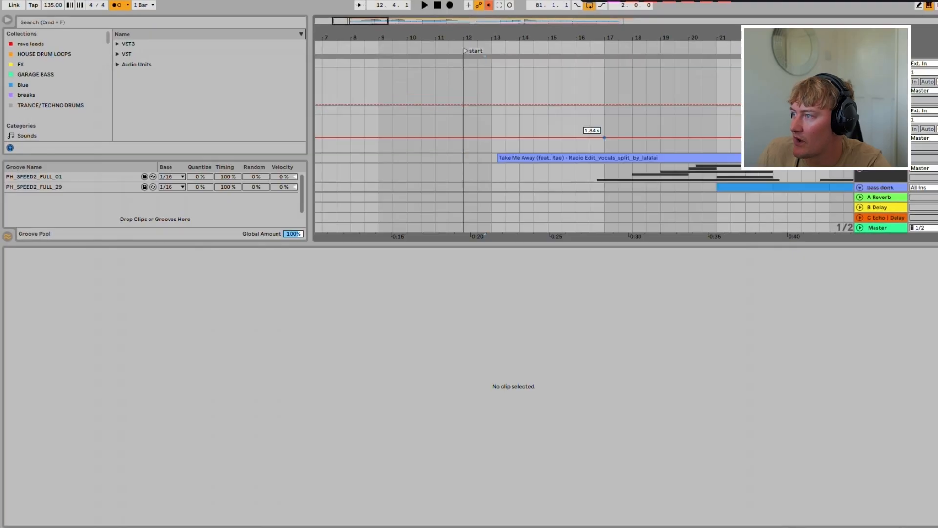
pyautogui.click(604, 147)
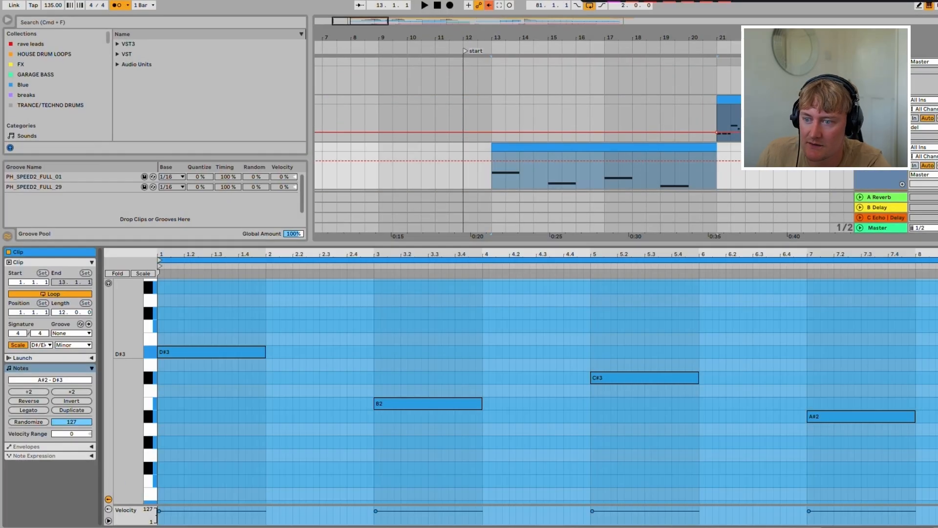
# Switch to Splice and filter the library's samples to vocals in the key of E♭ (D#) minor.
pyautogui.click(274, 519)
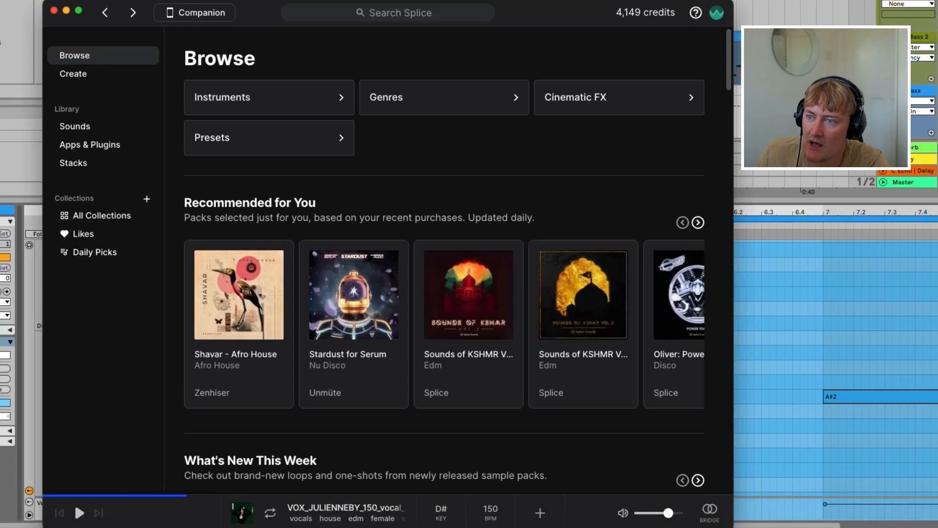
pyautogui.click(75, 127)
pyautogui.click(226, 157)
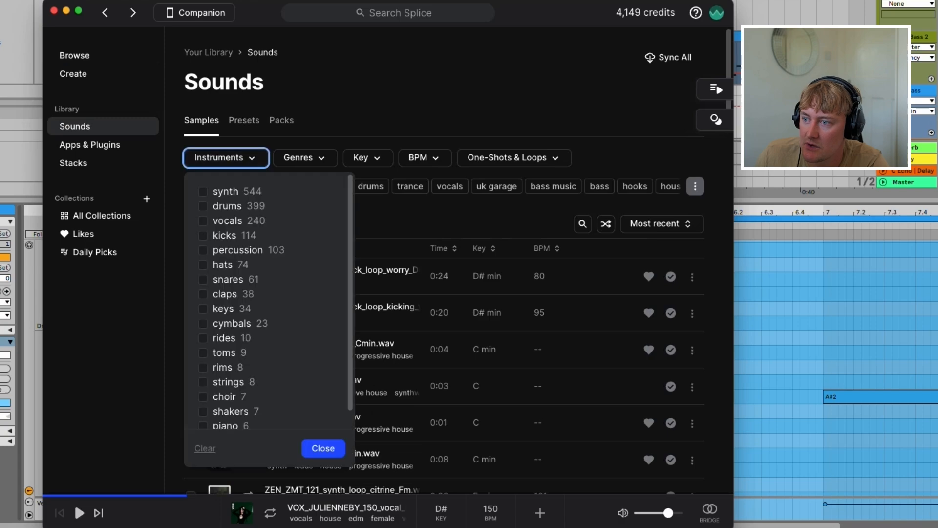
pyautogui.click(227, 221)
pyautogui.click(379, 158)
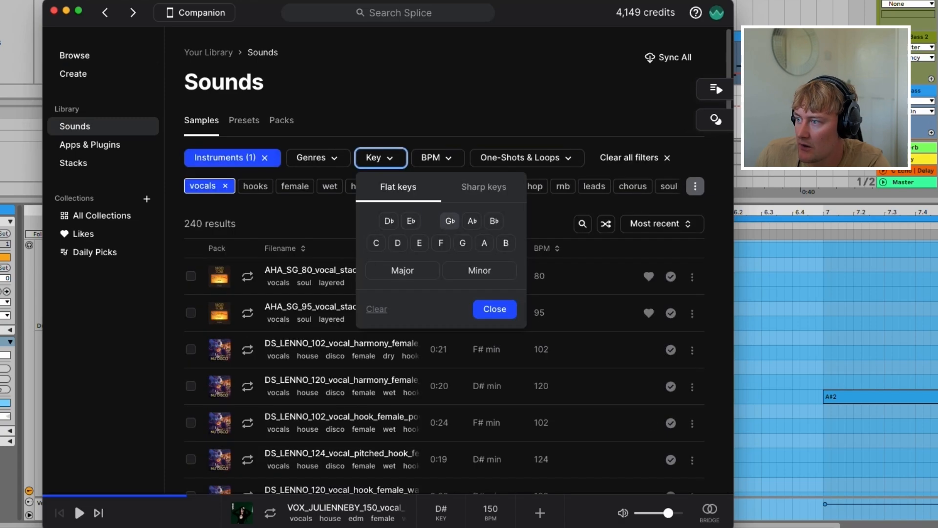
pyautogui.click(411, 221)
pyautogui.click(480, 271)
pyautogui.click(562, 296)
# Look through the D# minor vocal samples in Splice and audition candidates for the remix.
pyautogui.scroll(-13, 562, 308)
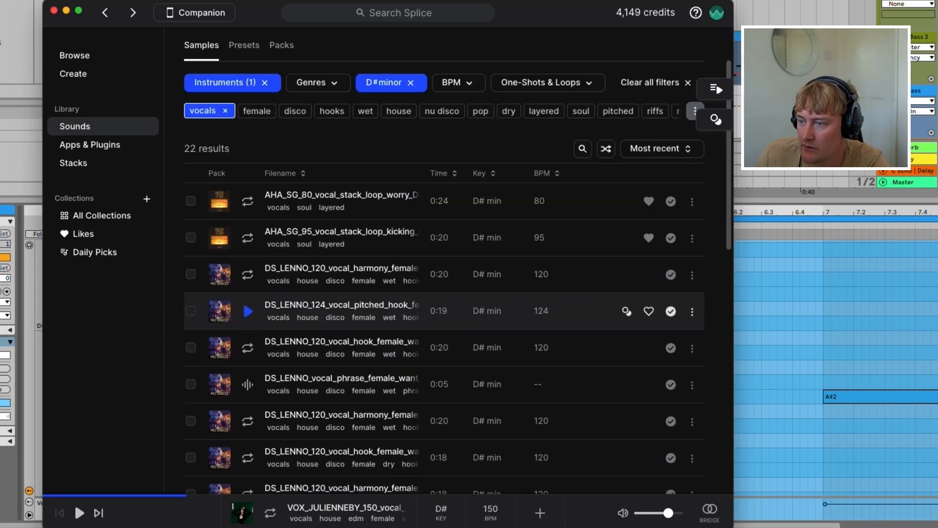
pyautogui.click(444, 450)
pyautogui.click(248, 271)
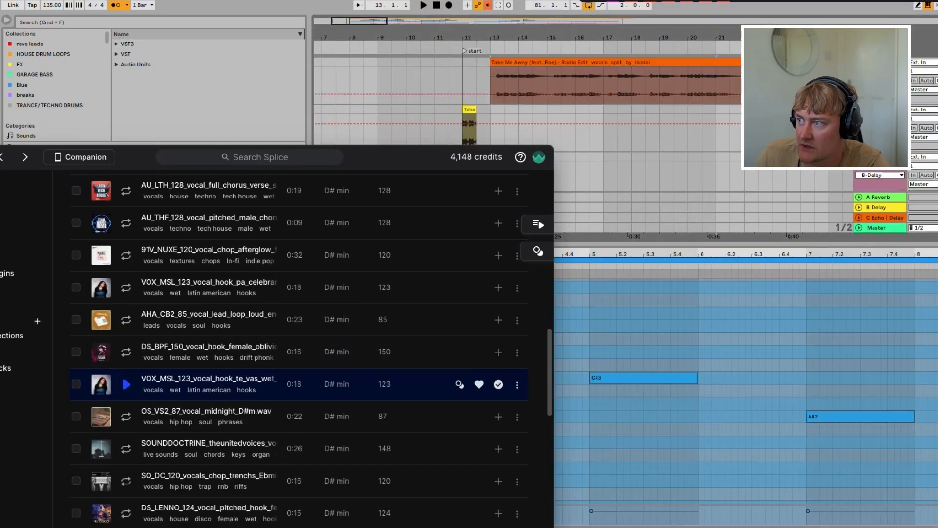
# Place the VOX_MSL_123_vocal_hook_te_vas_wet sample at bar 13 on the Take Me Away vocal stem's track, and return to Splice.
pyautogui.moveTo(210, 384); pyautogui.dragTo(513, 78)
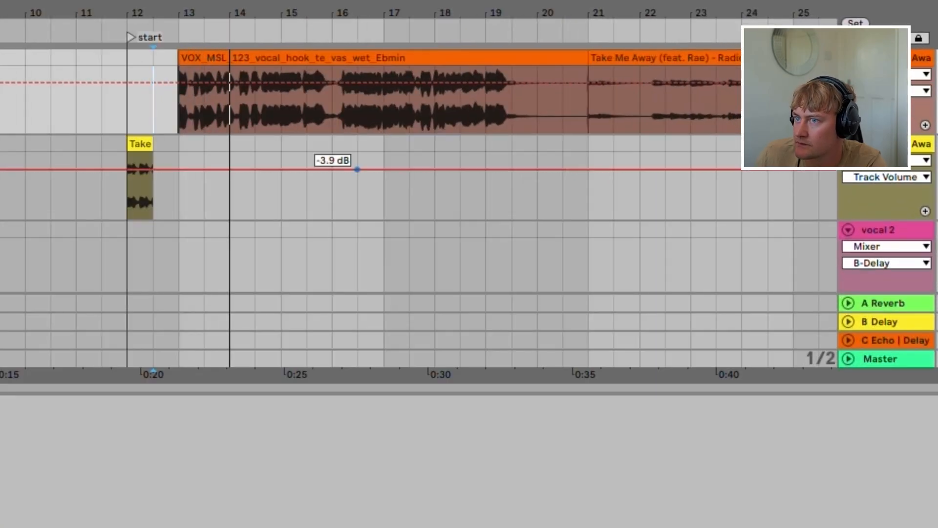
pyautogui.doubleClick(282, 54)
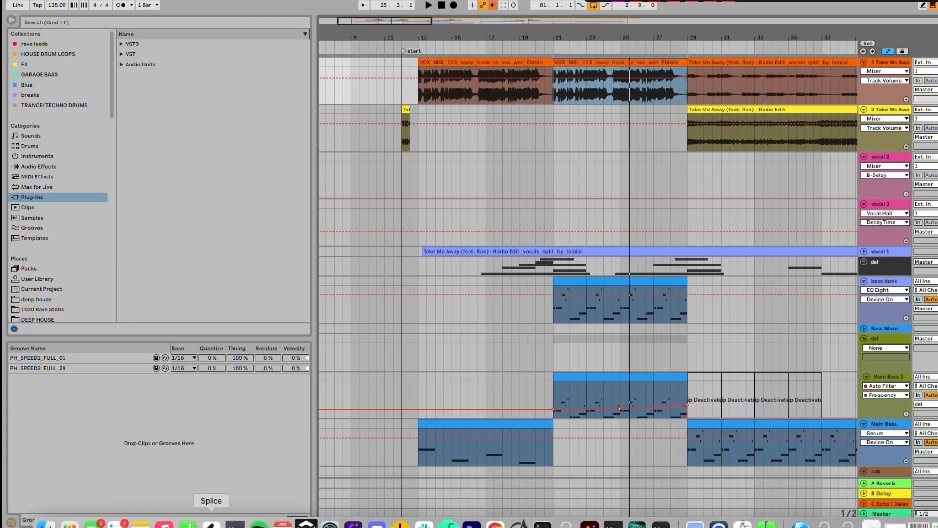
pyautogui.click(211, 524)
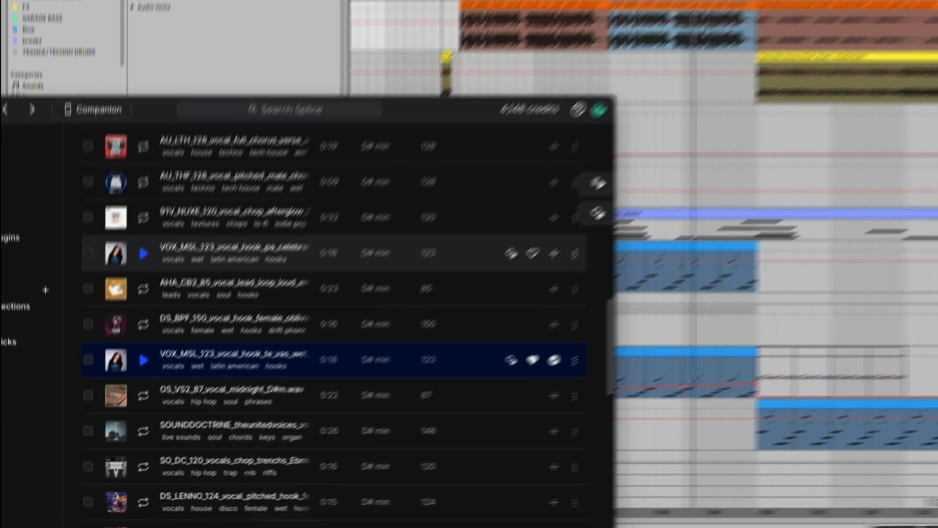